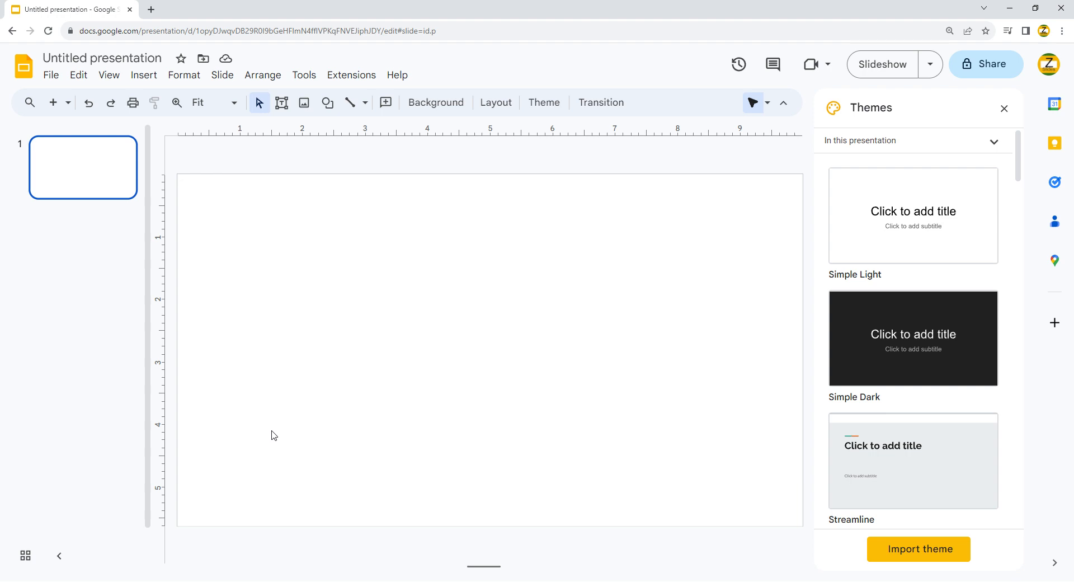
Close the themes pane and set the first slide's background to the custom dark navy colour #000123ff.
left_click(1004, 109)
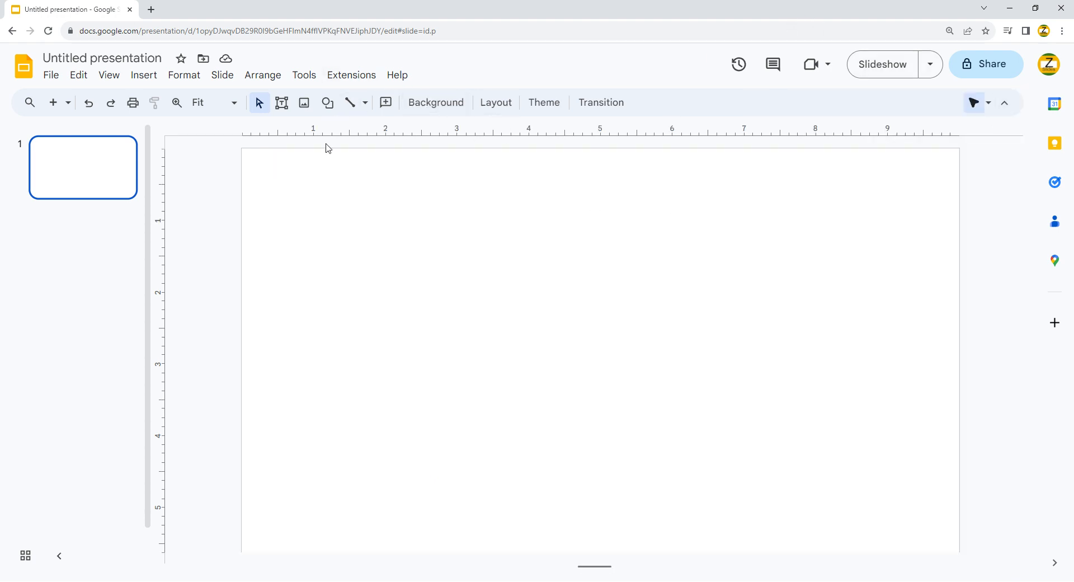
left_click(460, 102)
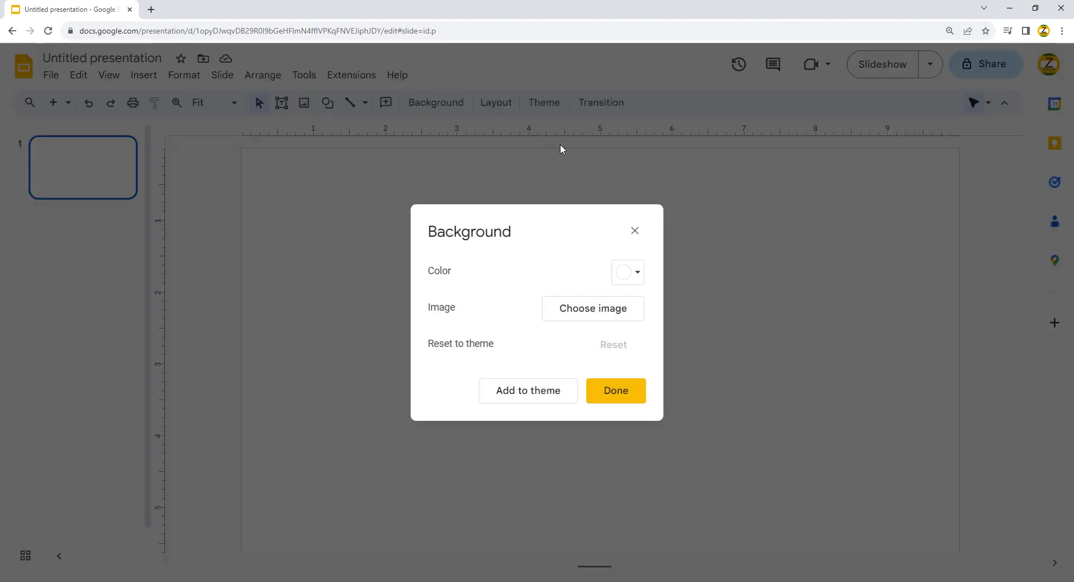
left_click(633, 277)
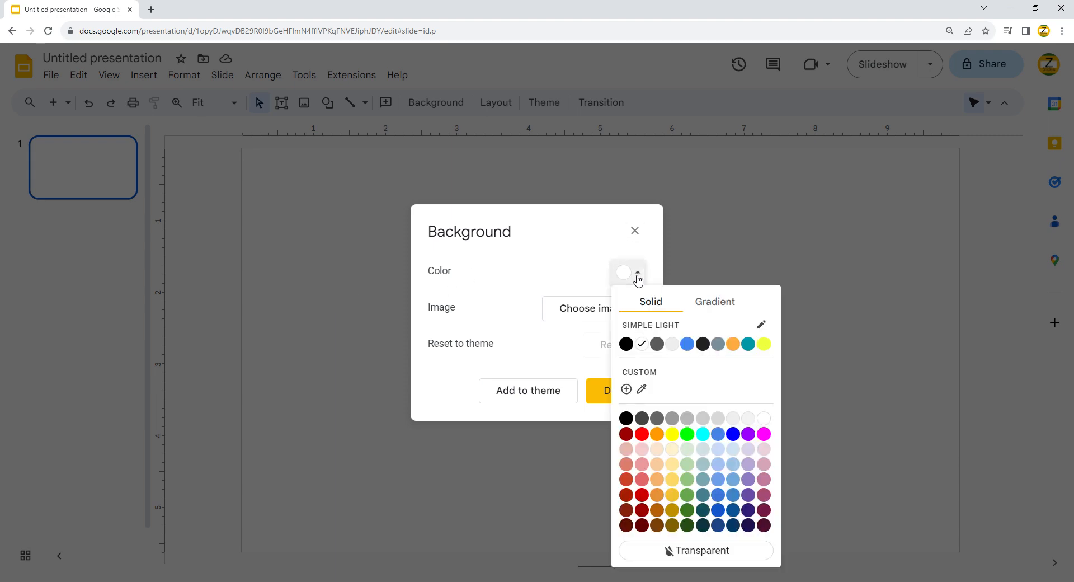
left_click(626, 389)
left_click_drag(464, 281, 442, 279)
left_click_drag(519, 315, 601, 317)
mouse_move(637, 282)
left_mouse_down()
mouse_move(643, 307)
mouse_move(660, 296)
mouse_move(647, 290)
left_mouse_up()
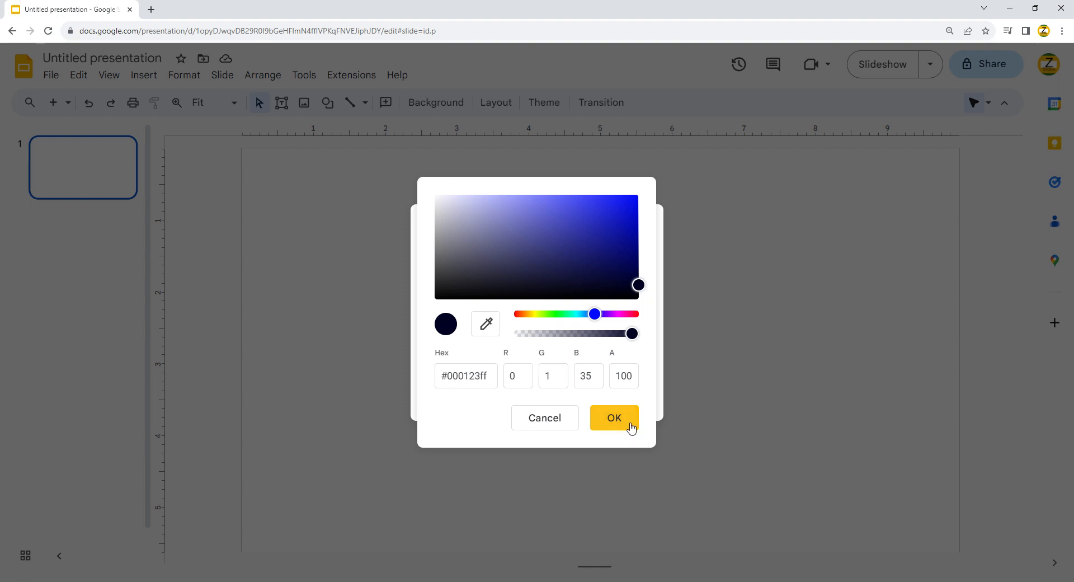
left_click(613, 418)
left_click(609, 391)
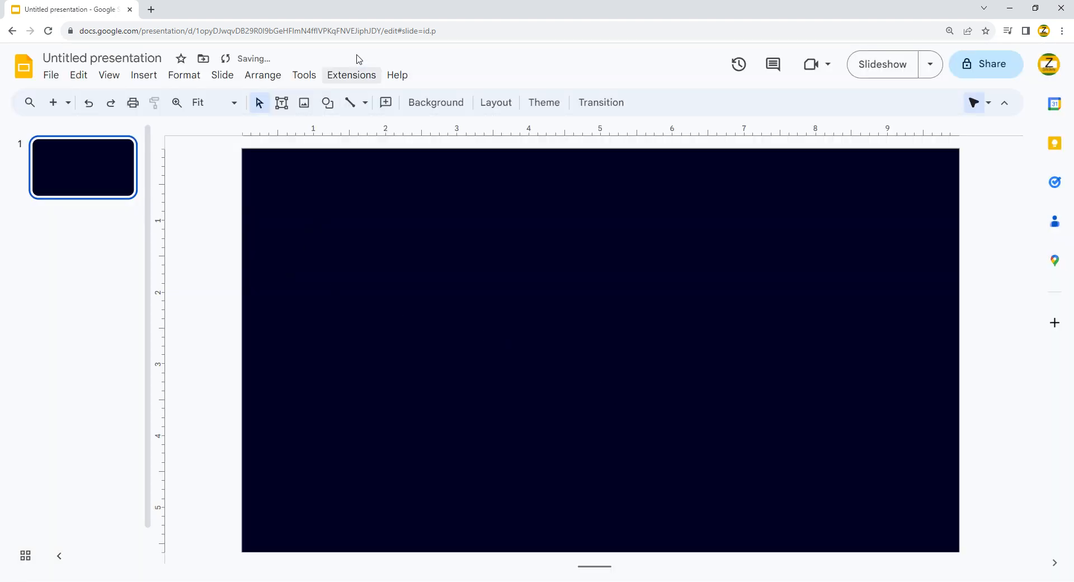
Add a second slide and remove its title and text placeholders so the slide is blank.
left_click(54, 103)
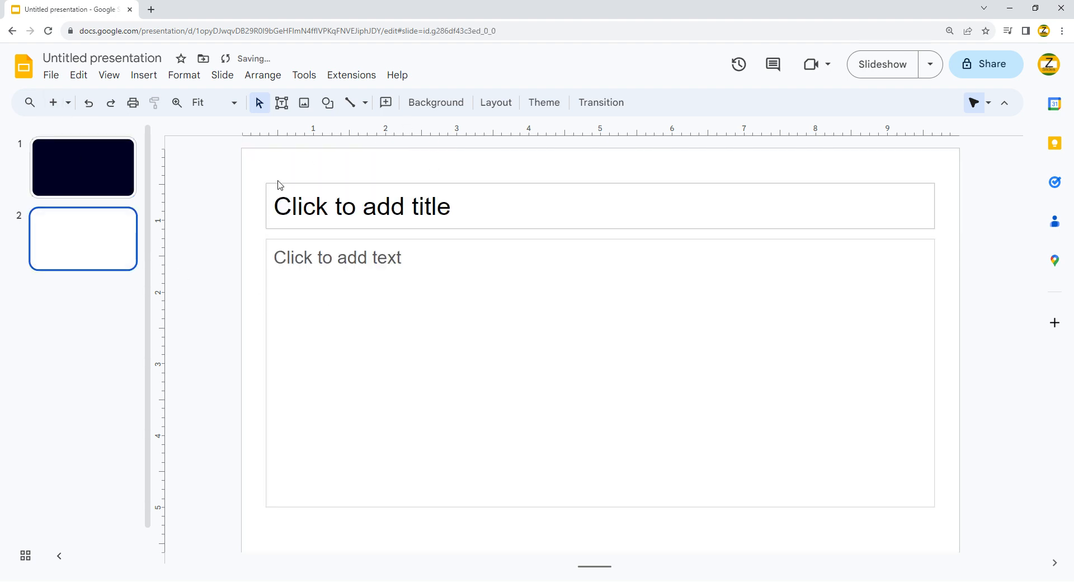
left_click_drag(250, 172, 363, 393)
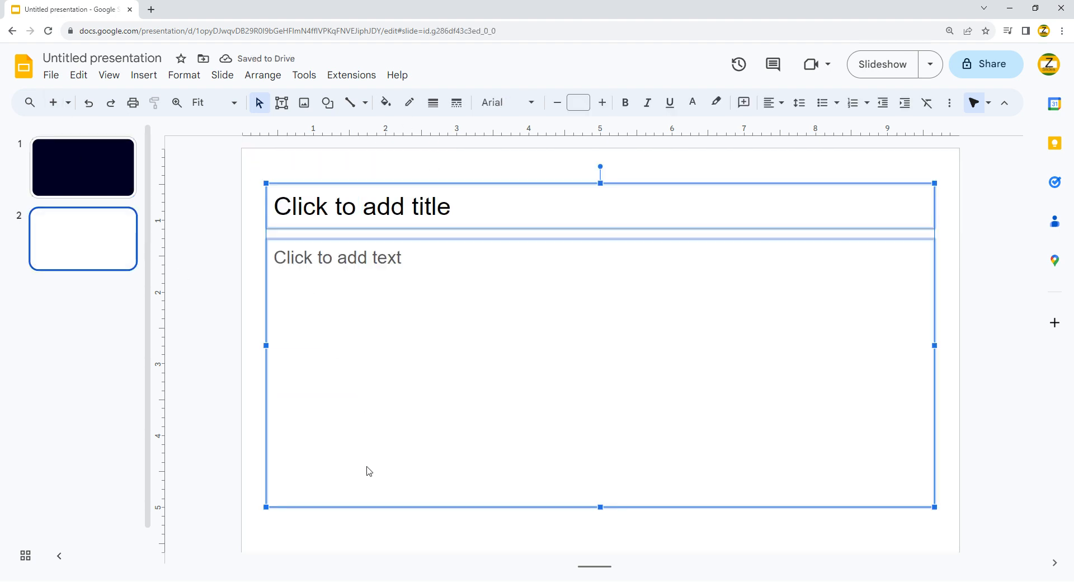
key("ctrl+z")
key("ctrl+z")
key("ctrl+z")
key("ctrl+y")
key("ctrl+y")
key("ctrl+y")
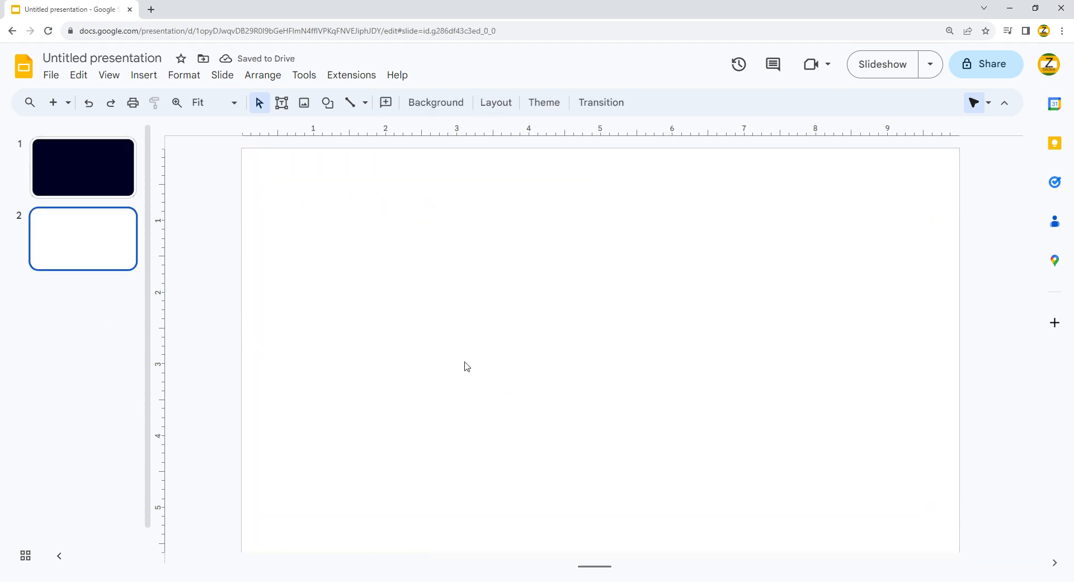
Search Google Images for "spruce tree" in a new browser tab and open the Shutterstock vector spruce silhouettes image.
left_click(150, 9)
type("spr")
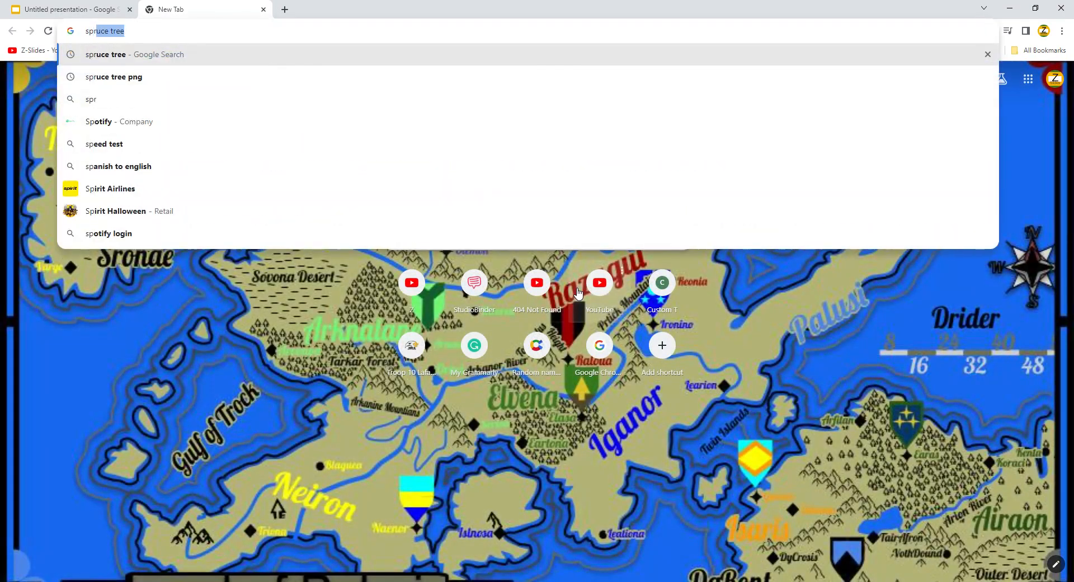
type("uce tree")
key("Return")
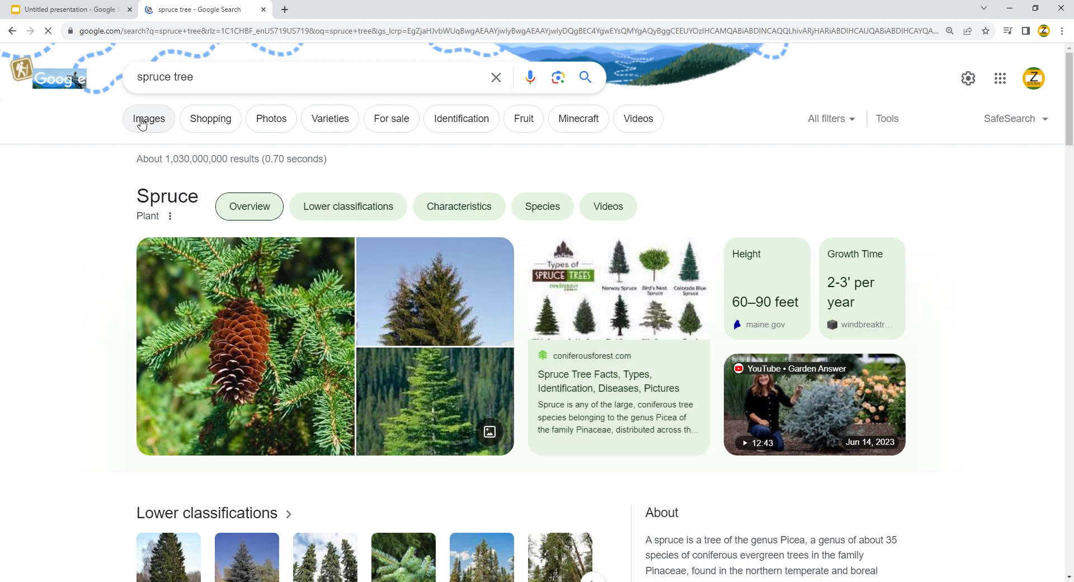
left_click(149, 116)
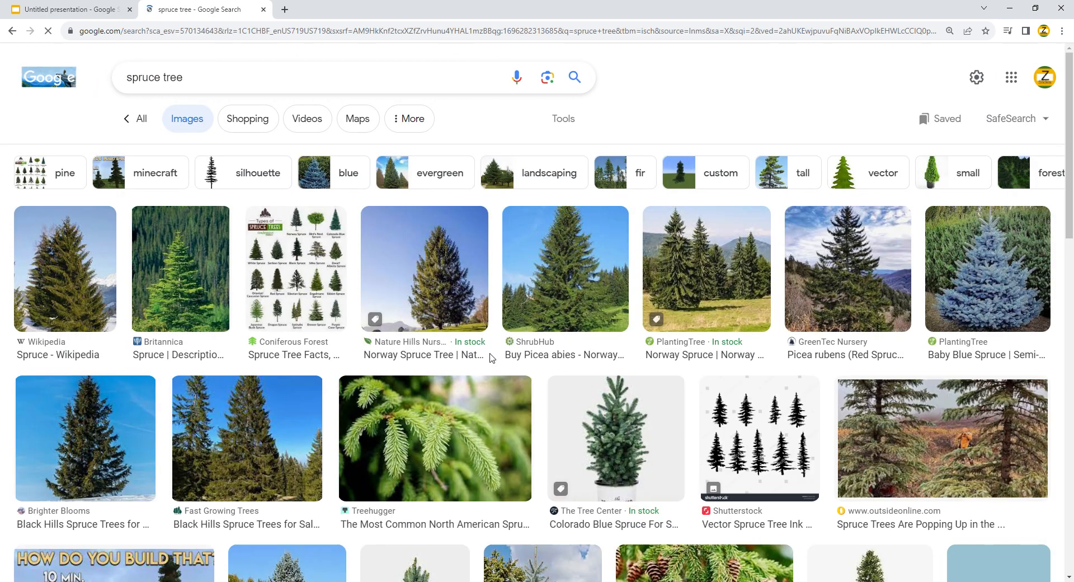
left_click(797, 453)
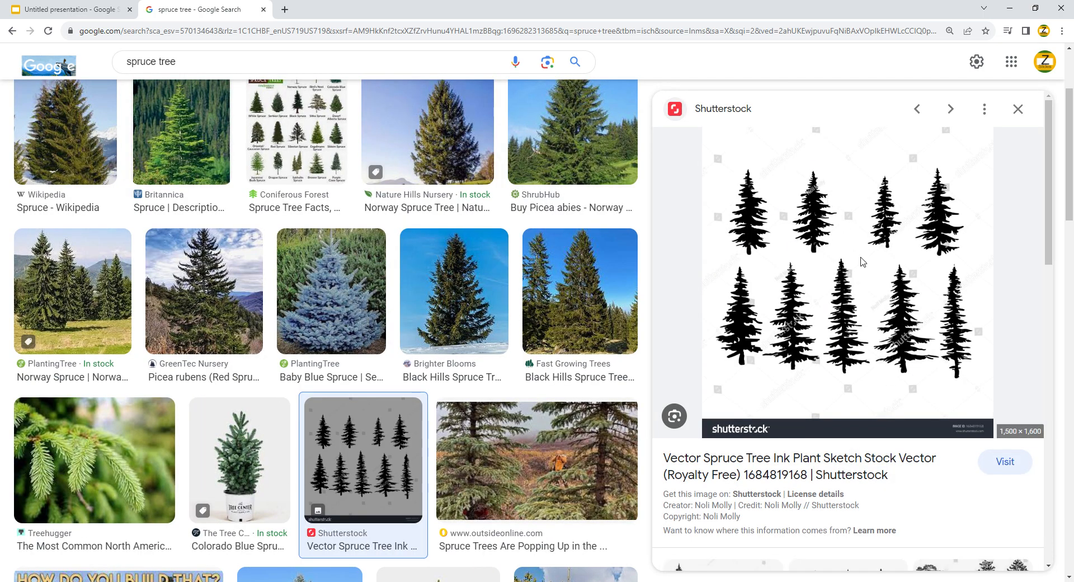
Paste the spruce silhouettes image onto the blank second slide in Google Slides and enlarge the view of the lower-row trees.
key("ctrl+Page_Up")
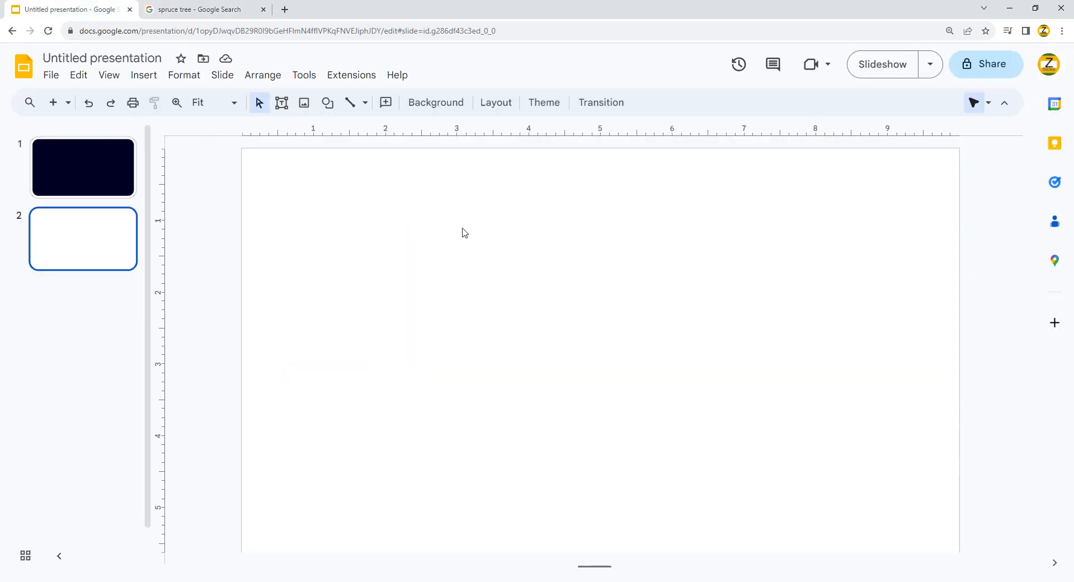
key("ctrl+v")
left_click(206, 233)
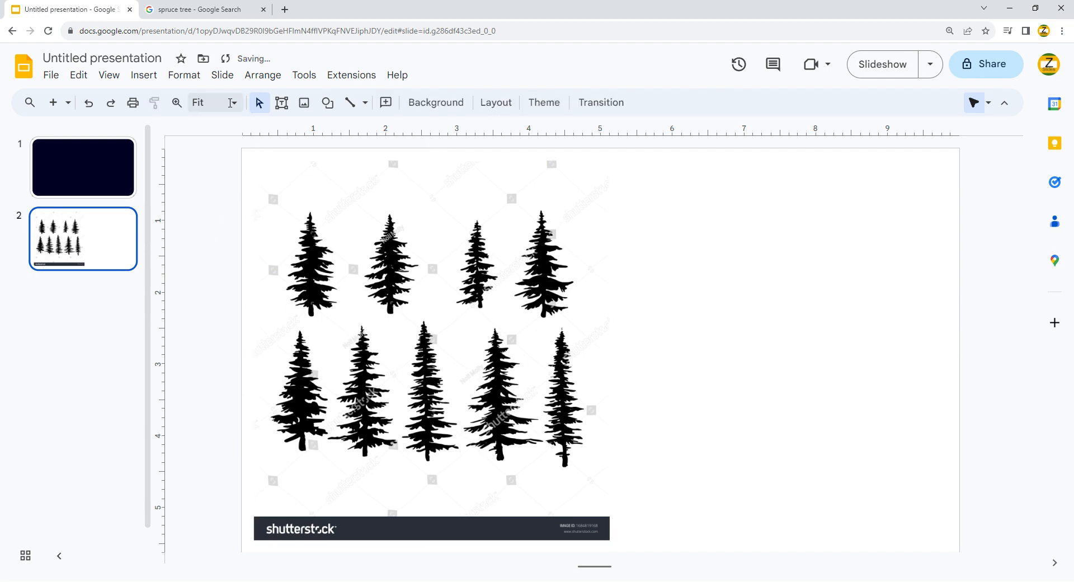
left_click(177, 102)
left_click(303, 435)
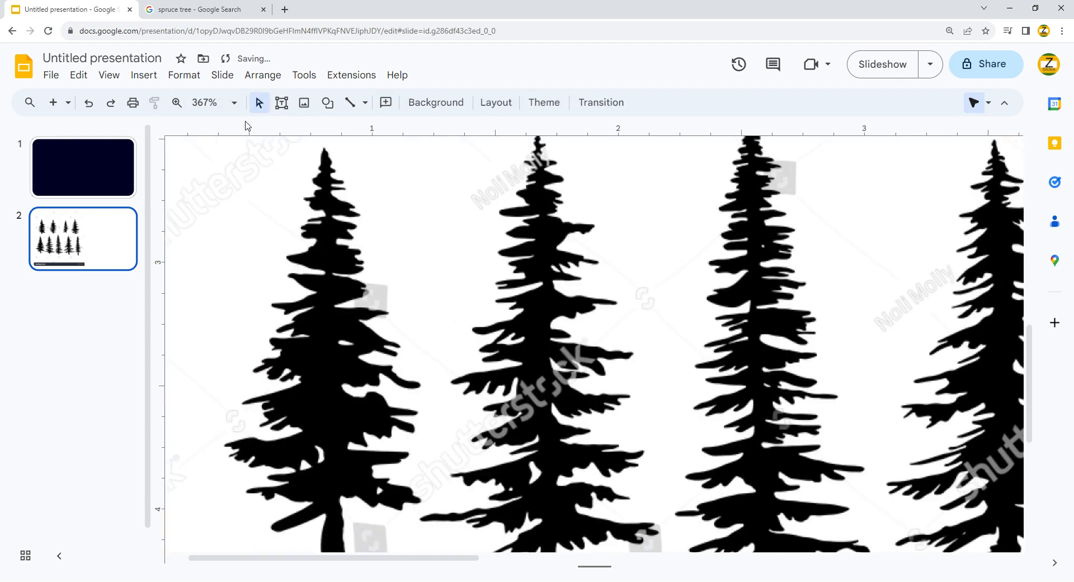
left_click(365, 103)
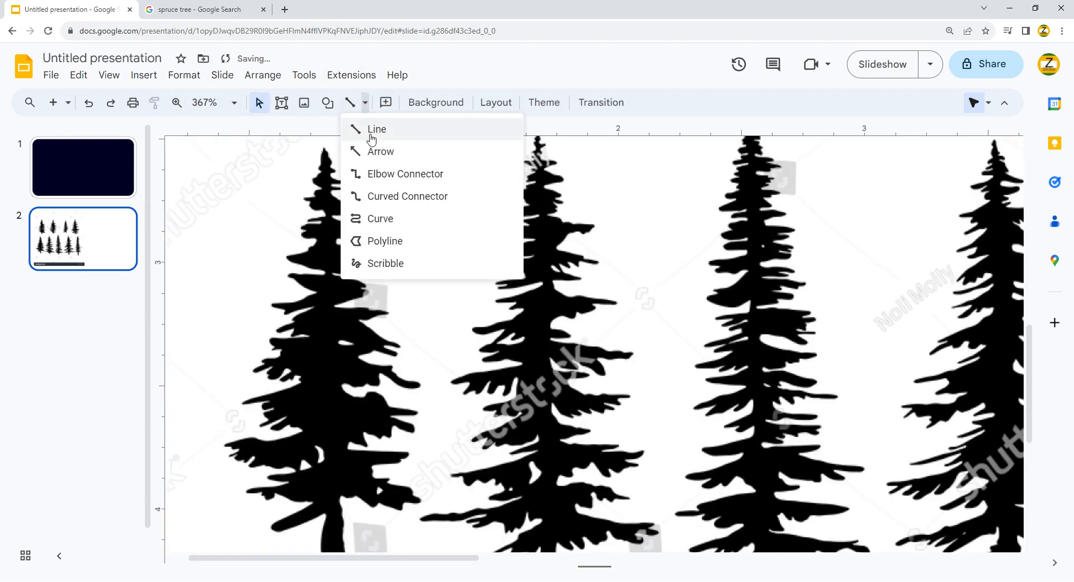
left_click(382, 220)
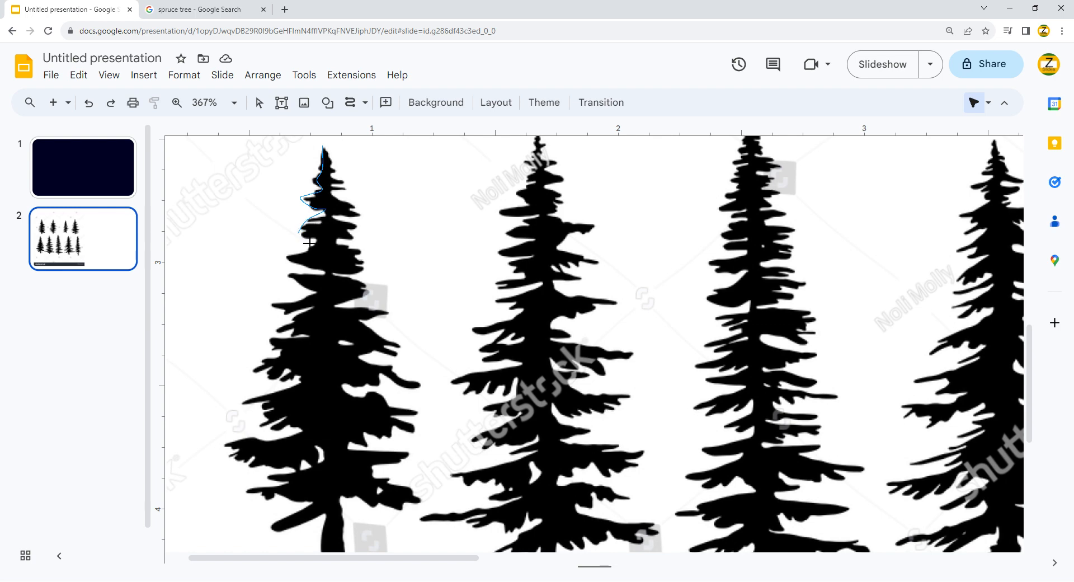
left_click(286, 257)
left_click(321, 267)
left_click(286, 273)
left_click(321, 293)
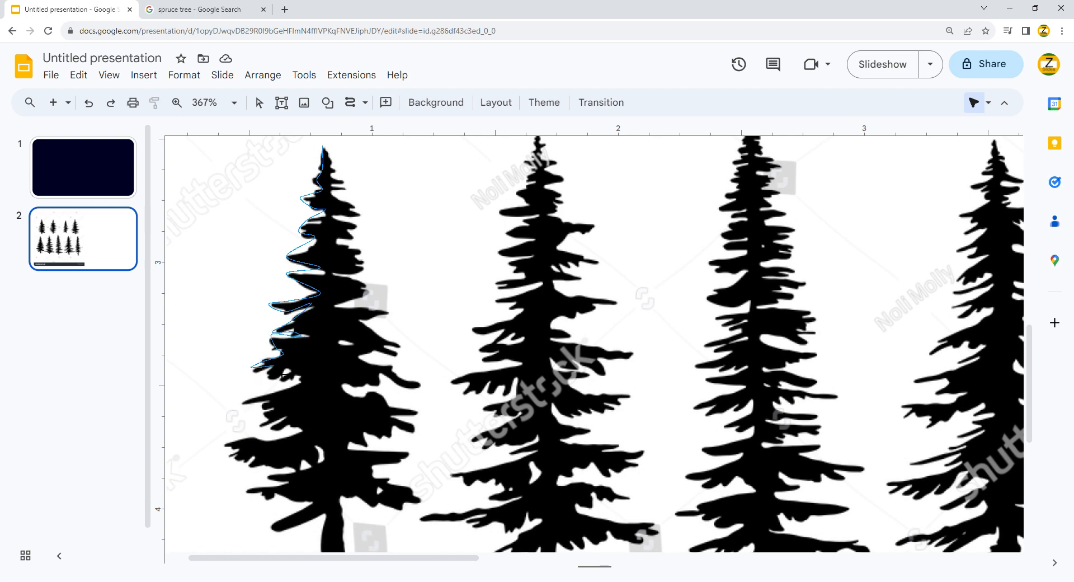
double_click(284, 379)
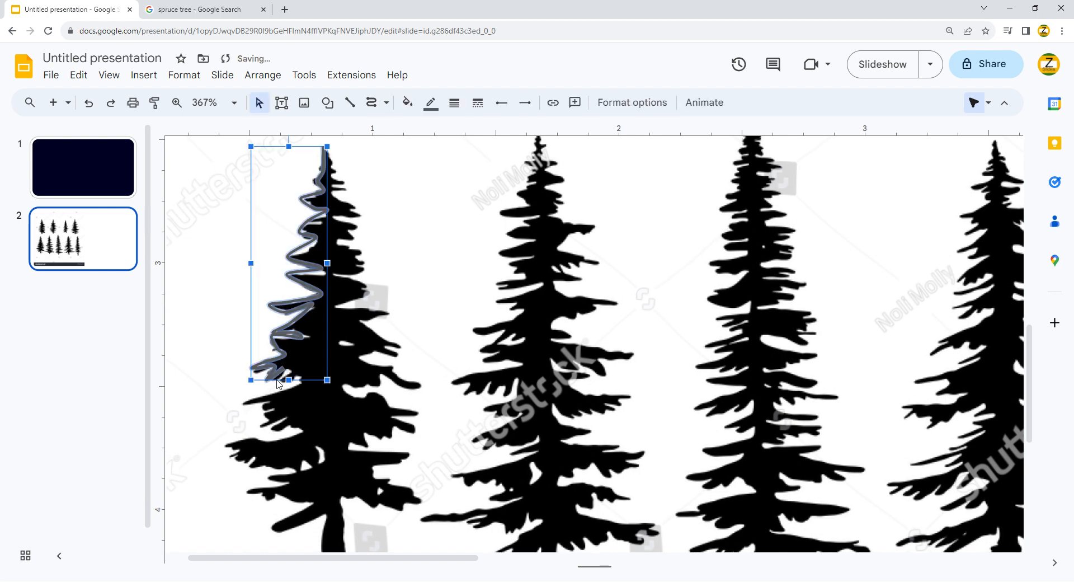
key("Delete")
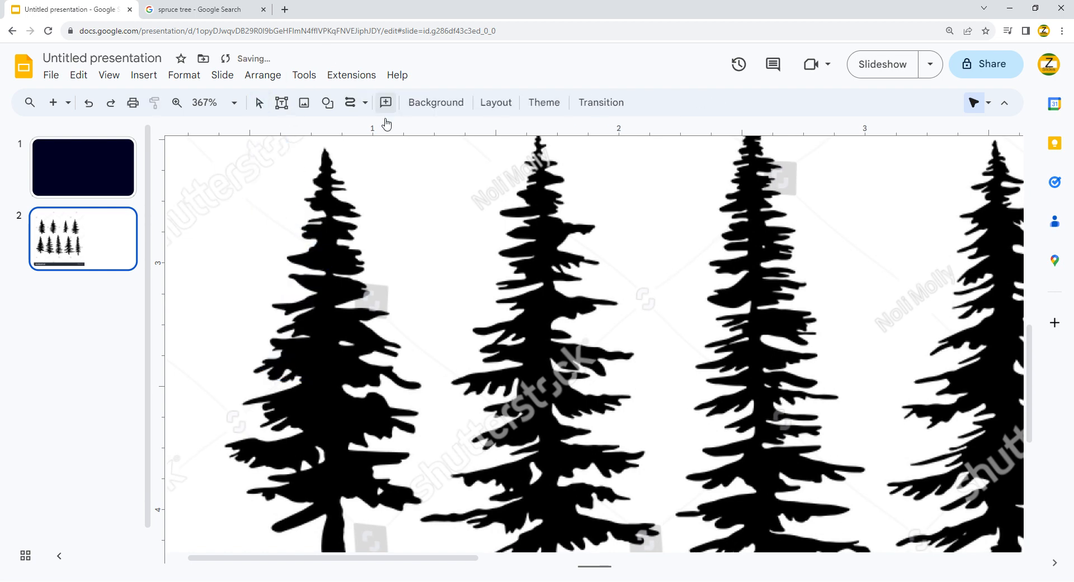
Trace the right half of the lower row's leftmost tree with the Curve tool, returning along the trunk's centre to close the shape.
left_click(328, 155)
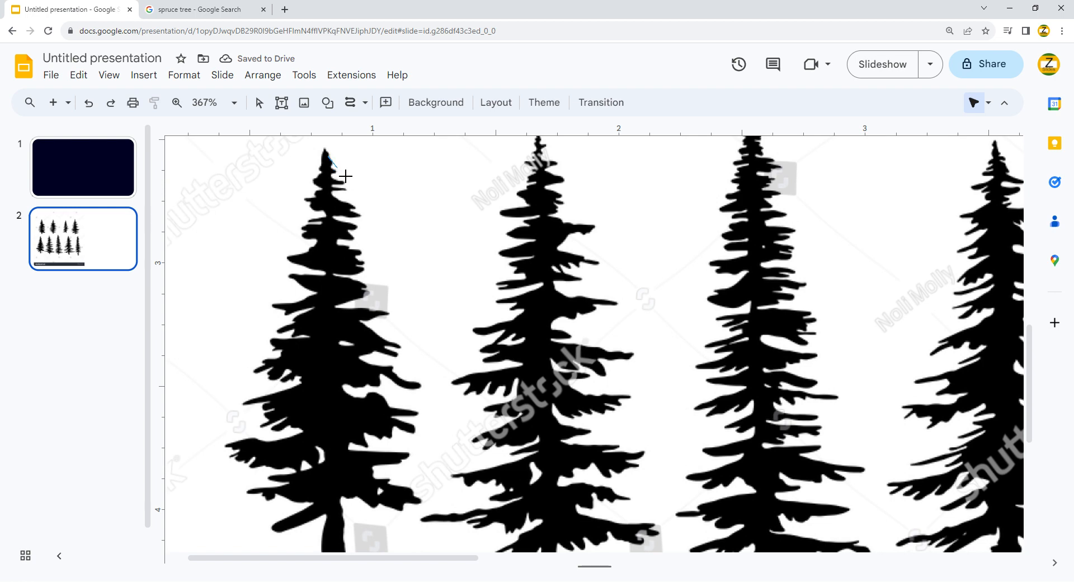
left_click(337, 167)
left_click(331, 180)
left_click(358, 204)
left_click(334, 216)
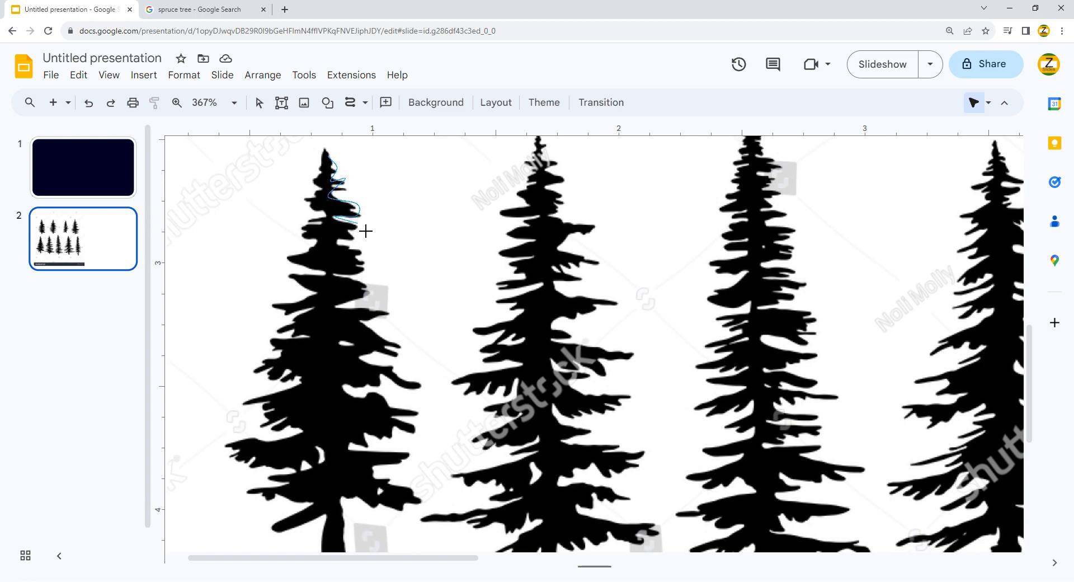
left_click(356, 225)
left_click(345, 231)
left_click(341, 243)
left_click(365, 259)
left_click(336, 306)
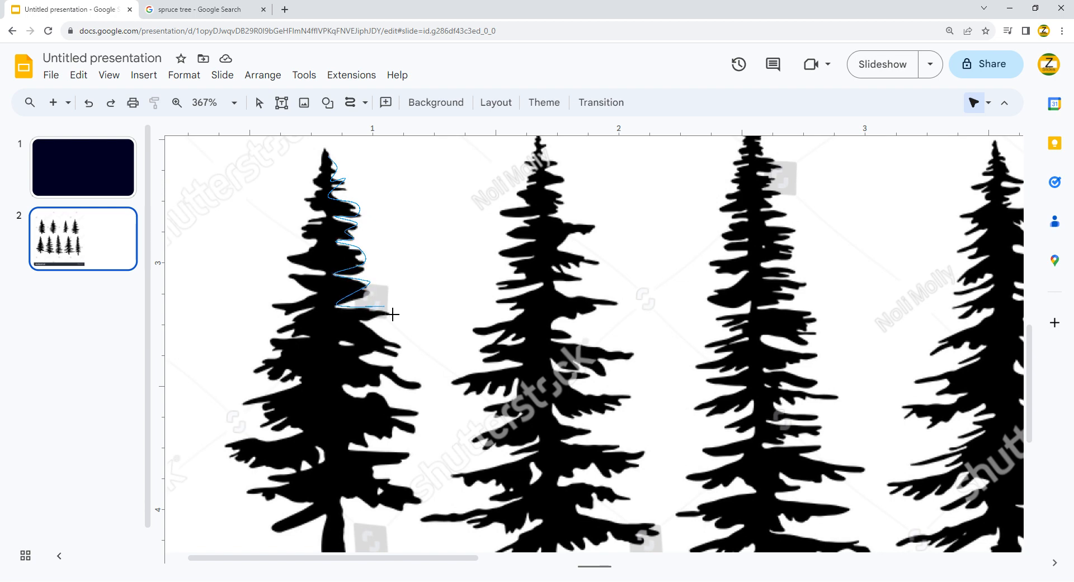
left_click(386, 310)
left_click(397, 345)
left_click(360, 361)
left_click(420, 386)
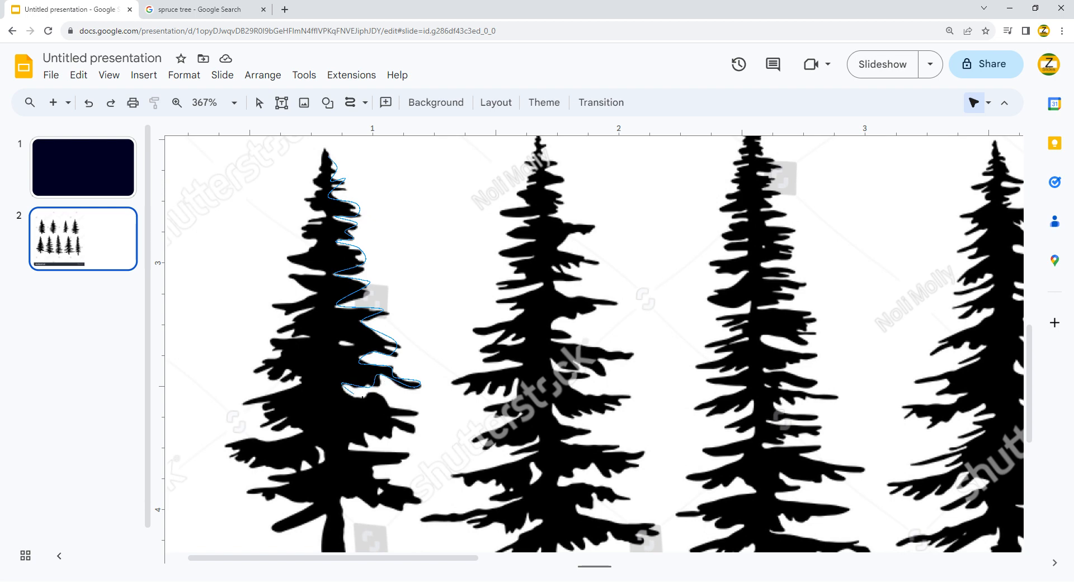
left_click(390, 407)
left_click(418, 414)
left_click(391, 416)
left_click(417, 426)
left_click(392, 425)
left_click(409, 449)
left_click(374, 477)
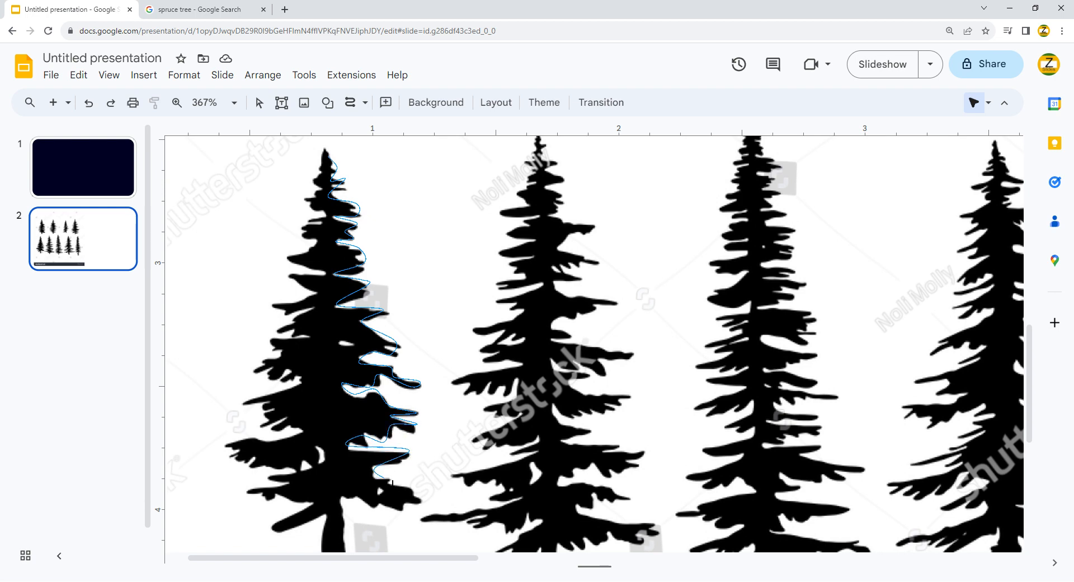
left_click(420, 502)
left_click(359, 499)
scroll(361, 486, "down", 1)
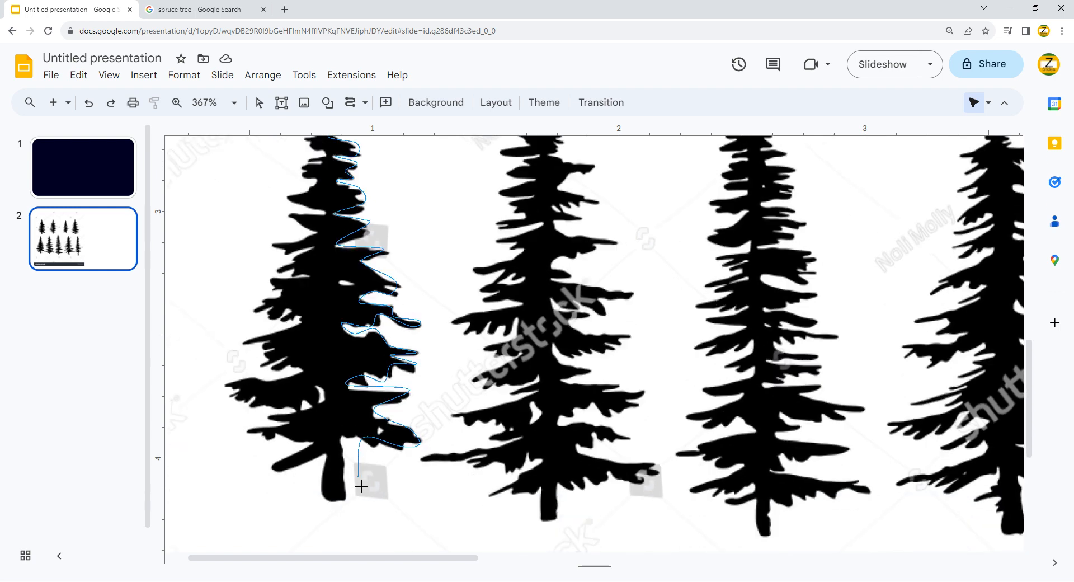
scroll(361, 485, "down", 2)
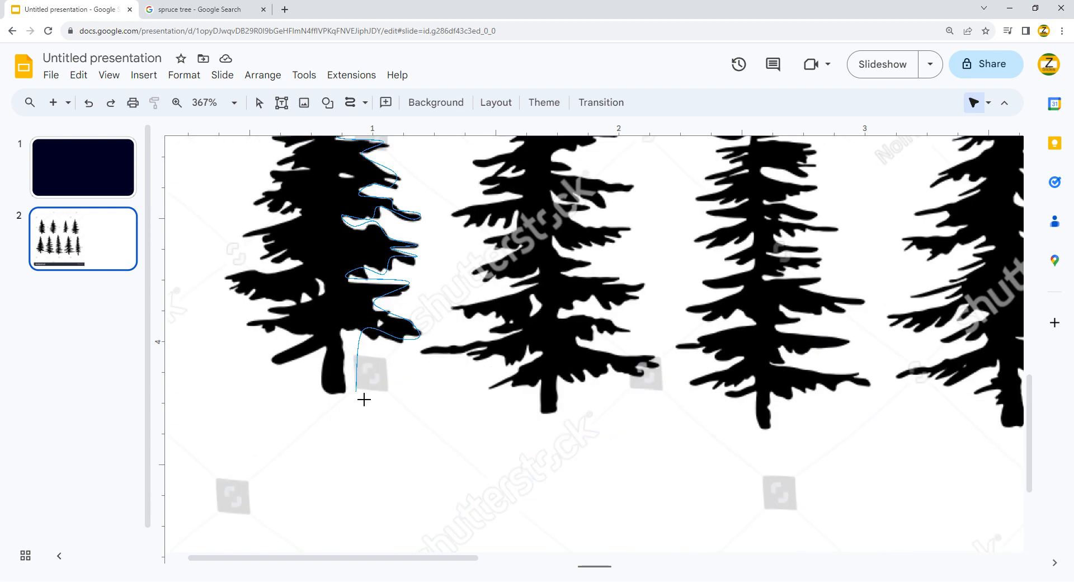
scroll(352, 370, "up", 4)
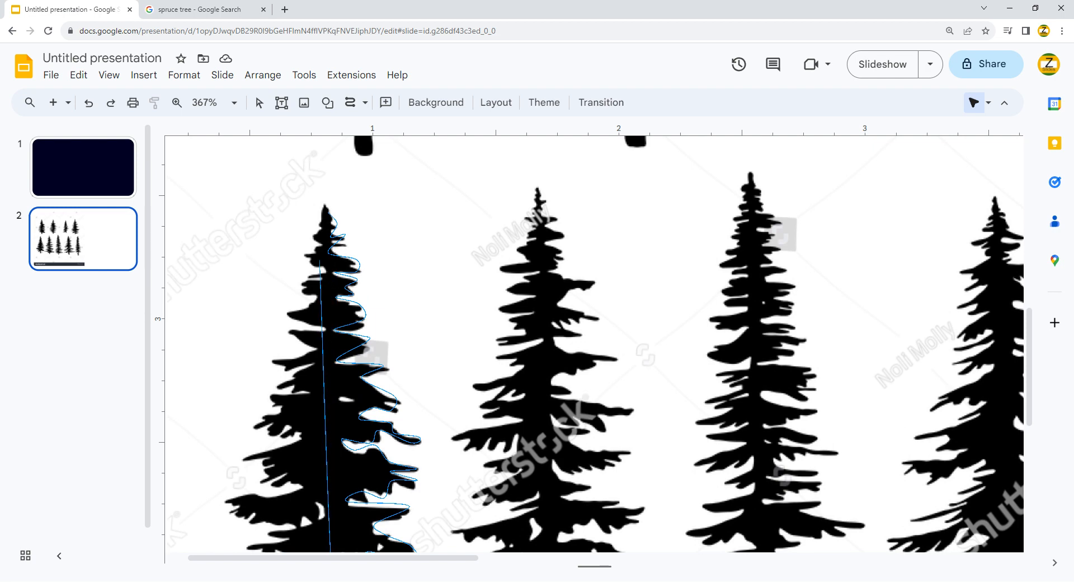
scroll(320, 261, "down", 2)
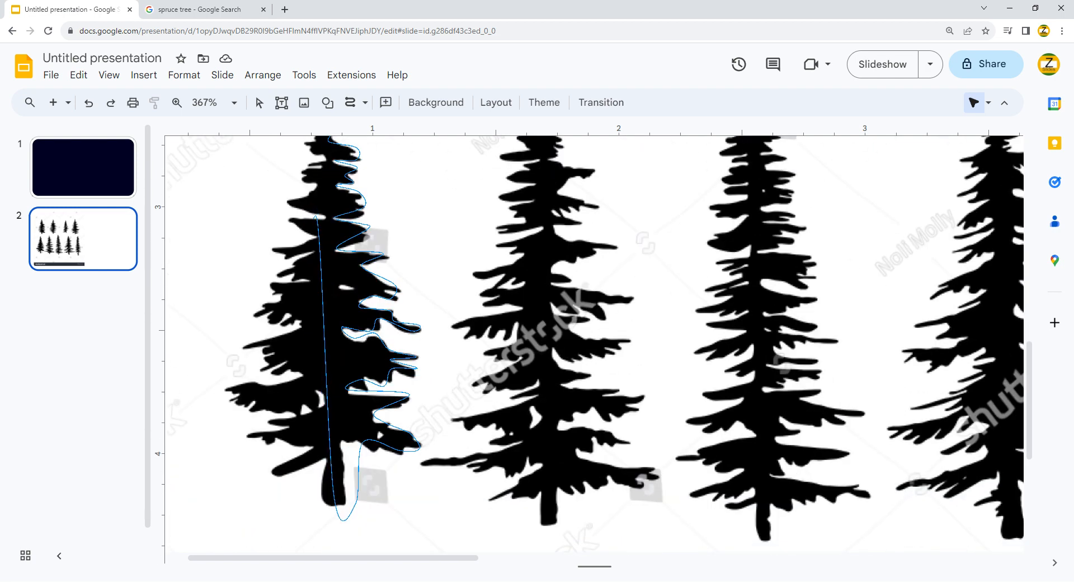
scroll(324, 190, "up", 1)
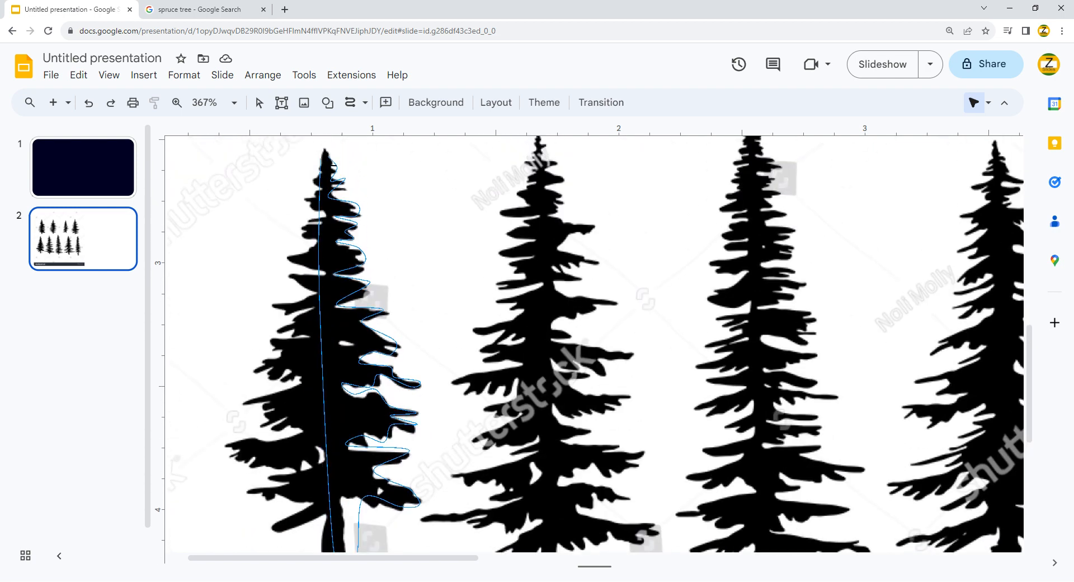
left_click(332, 165)
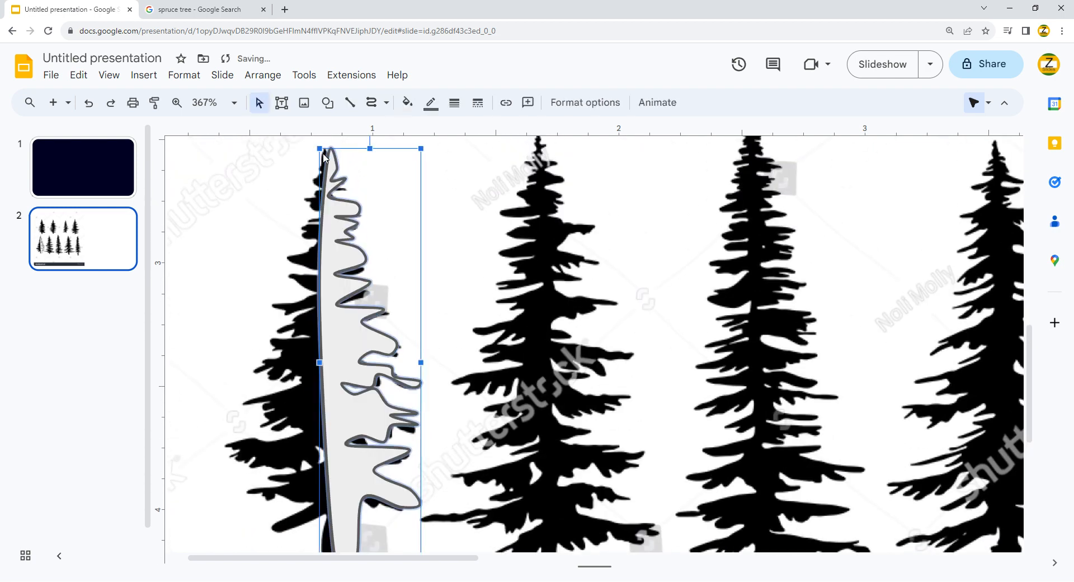
Make the border of the traced right half of the tree transparent.
left_click(371, 102)
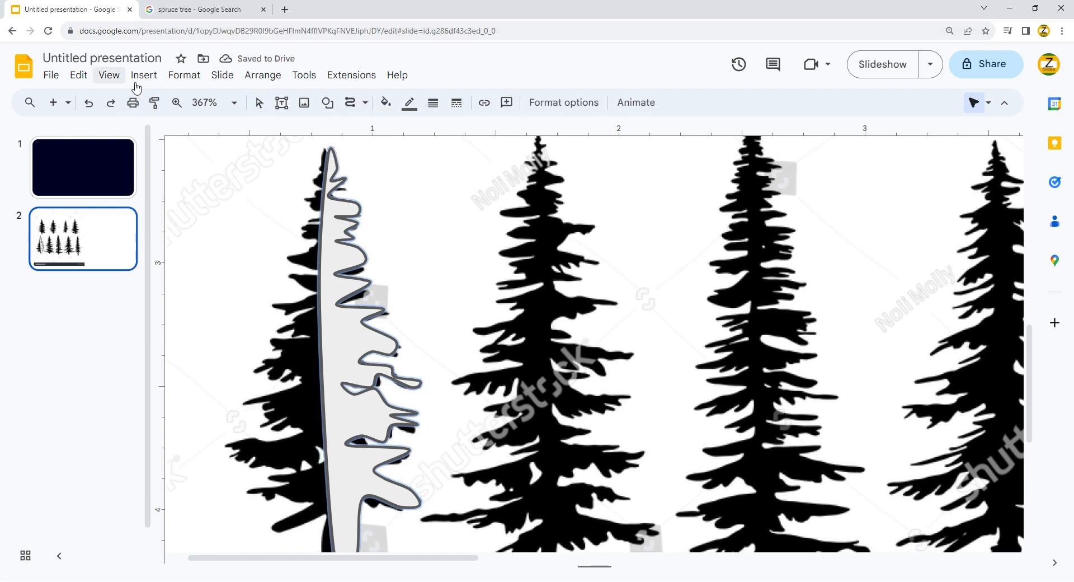
left_click(259, 103)
left_click(410, 102)
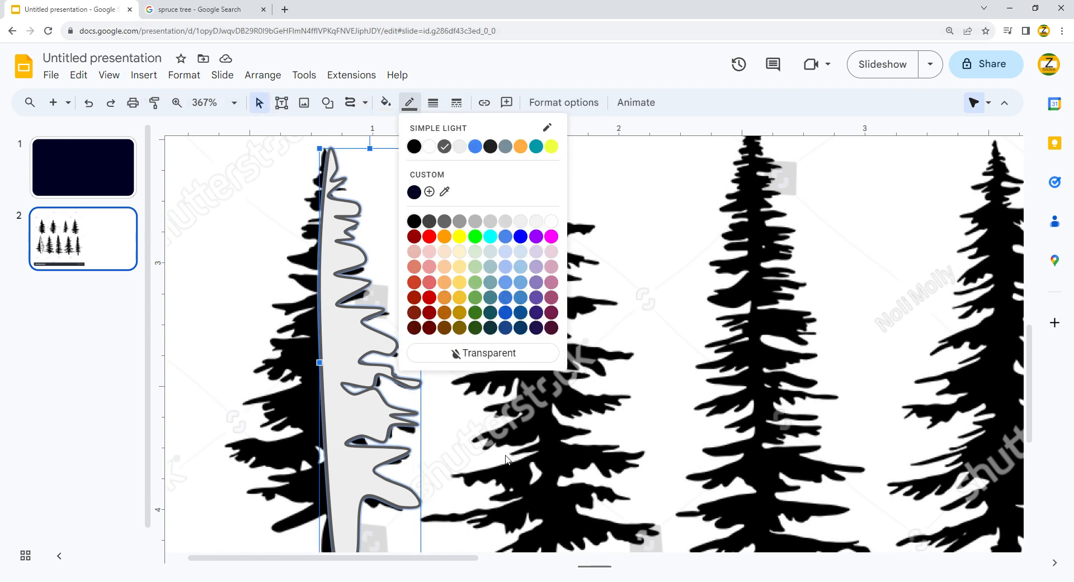
left_click(469, 350)
Trace the left half of the lower row's leftmost tree with the Curve tool, closing the shape along the trunk from base to tip.
left_click(372, 103)
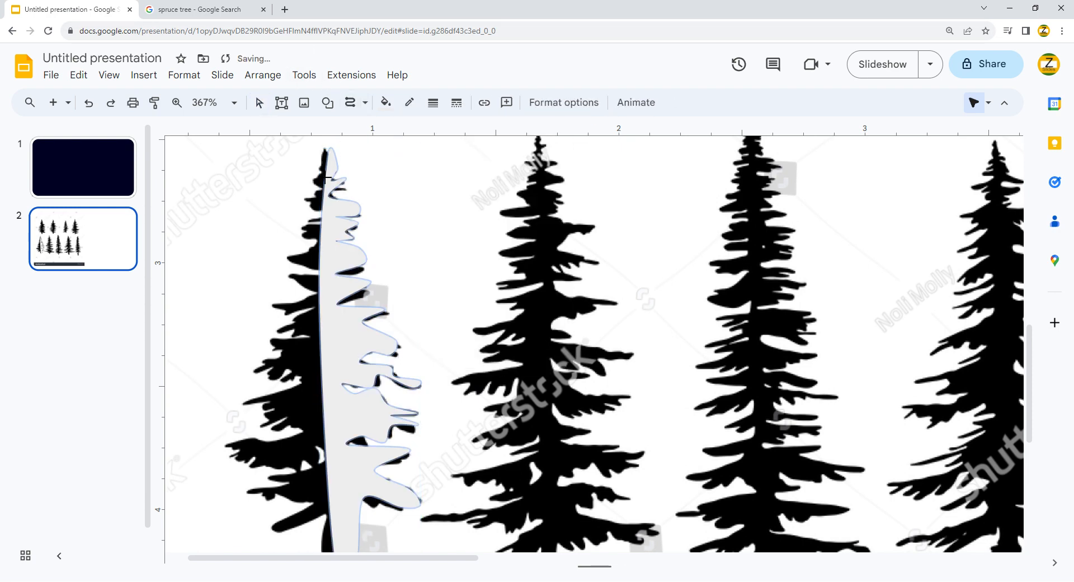
left_click(325, 146)
left_click(321, 174)
left_click(307, 186)
left_click(301, 201)
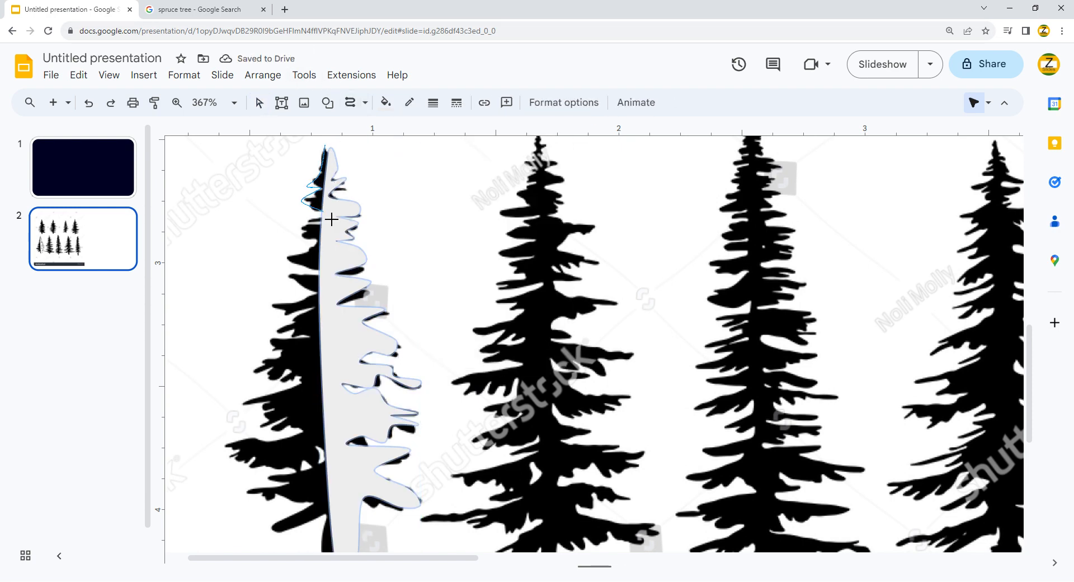
left_click(302, 242)
left_click(284, 258)
left_click(325, 270)
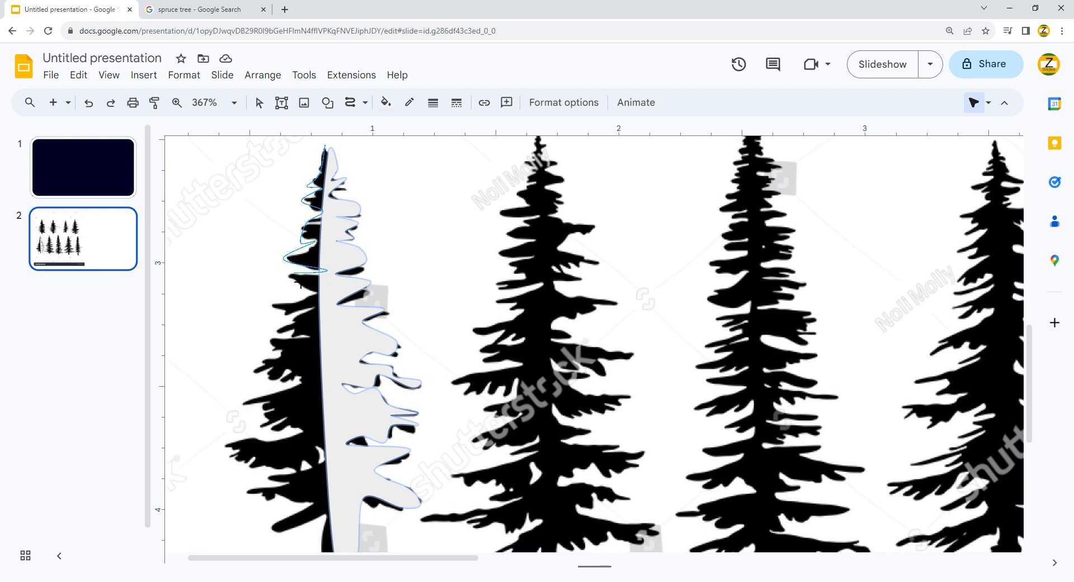
left_click(293, 276)
left_click(318, 288)
left_click(271, 308)
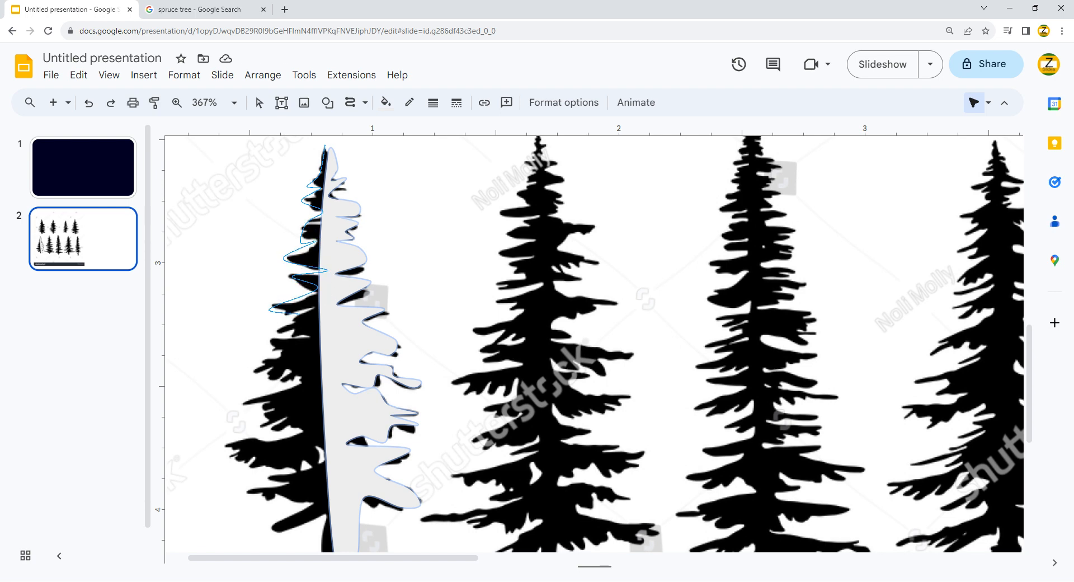
left_click(316, 308)
left_click(265, 382)
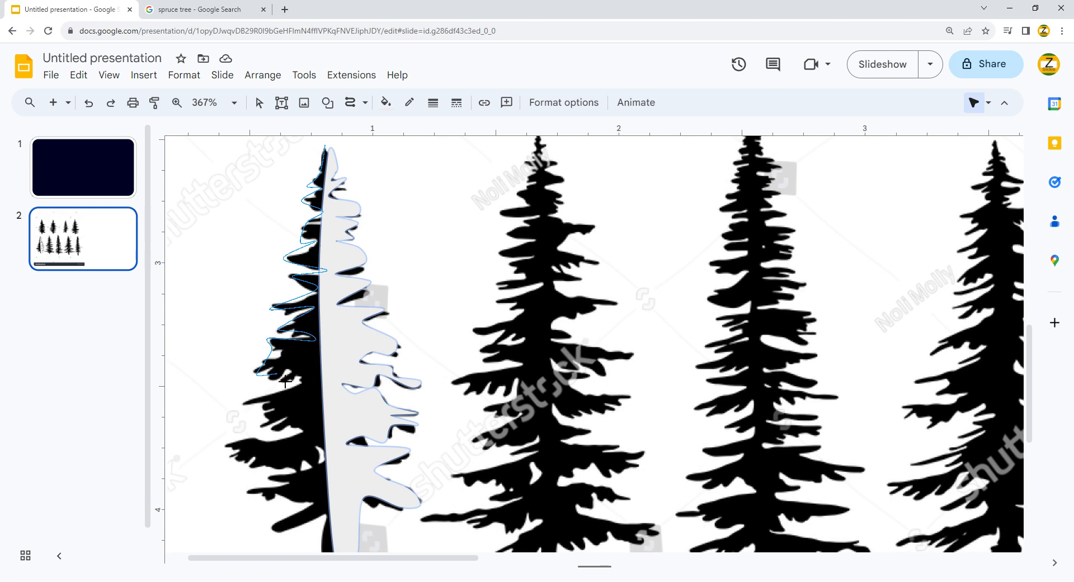
left_click(237, 404)
left_click(258, 426)
left_click(289, 417)
left_click(309, 429)
left_click(214, 446)
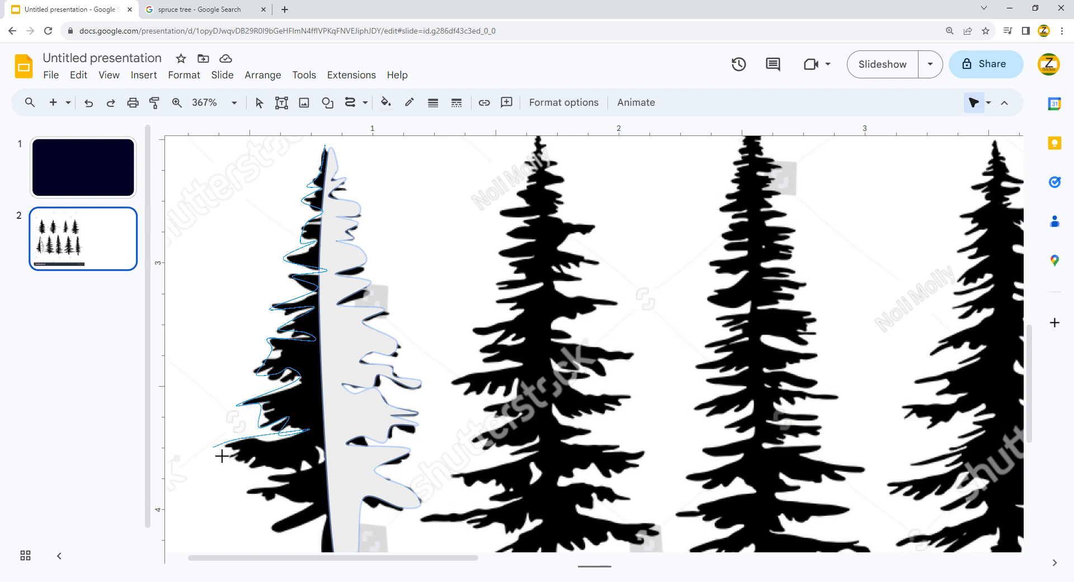
left_click(251, 457)
left_click(265, 470)
left_click(246, 493)
scroll(314, 518, "down", 2)
left_click(272, 418)
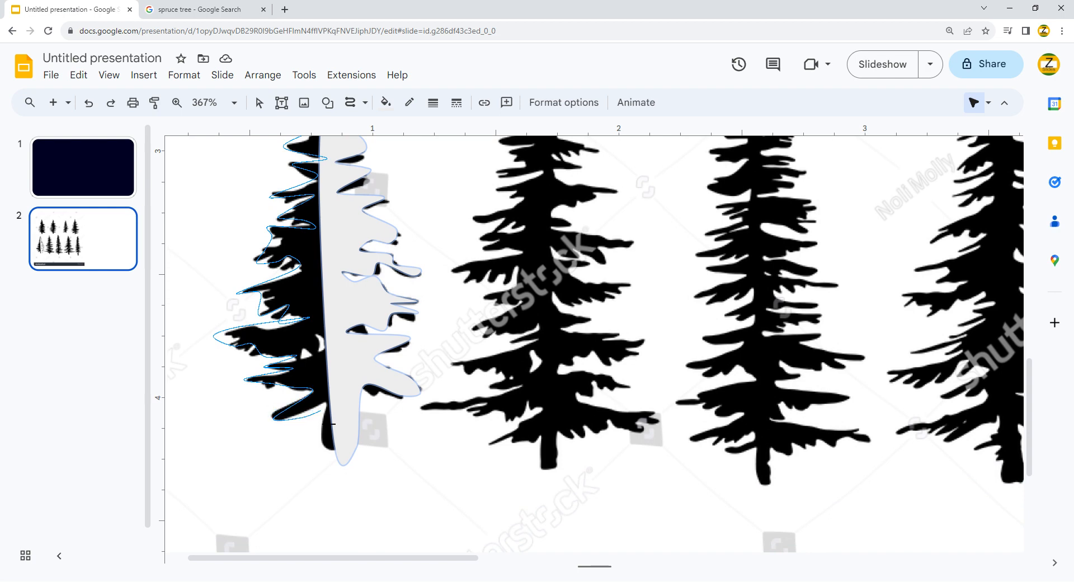
left_click(333, 474)
scroll(338, 206, "up", 3)
left_click(336, 209)
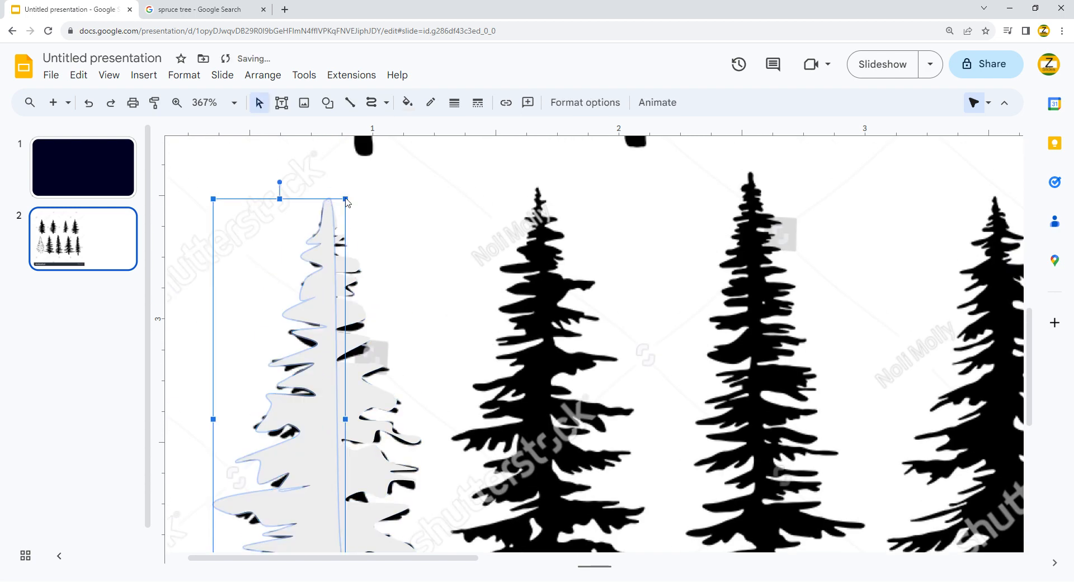
scroll(319, 371, "down", 1)
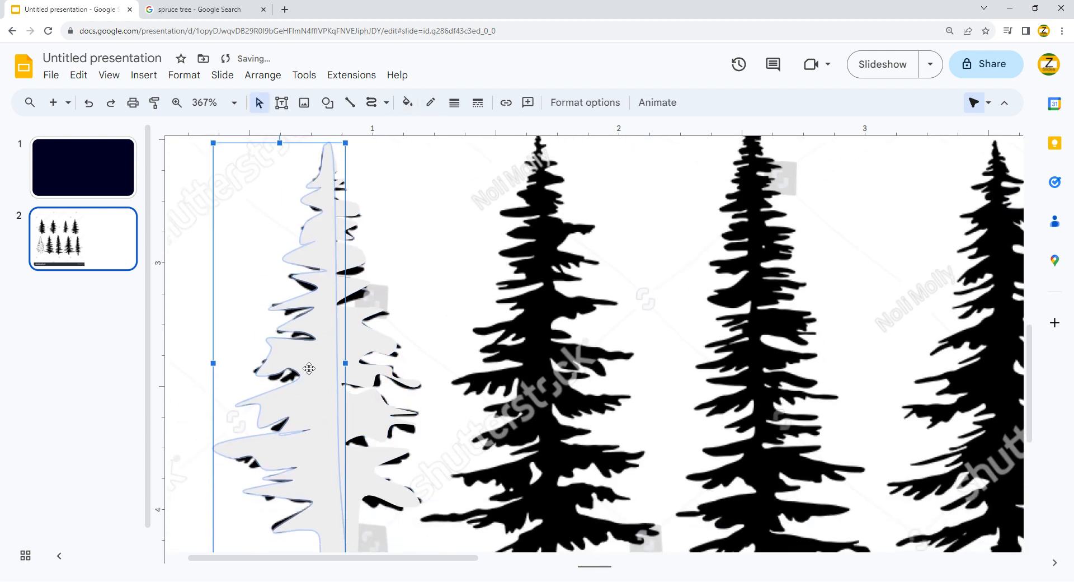
double_click(317, 436)
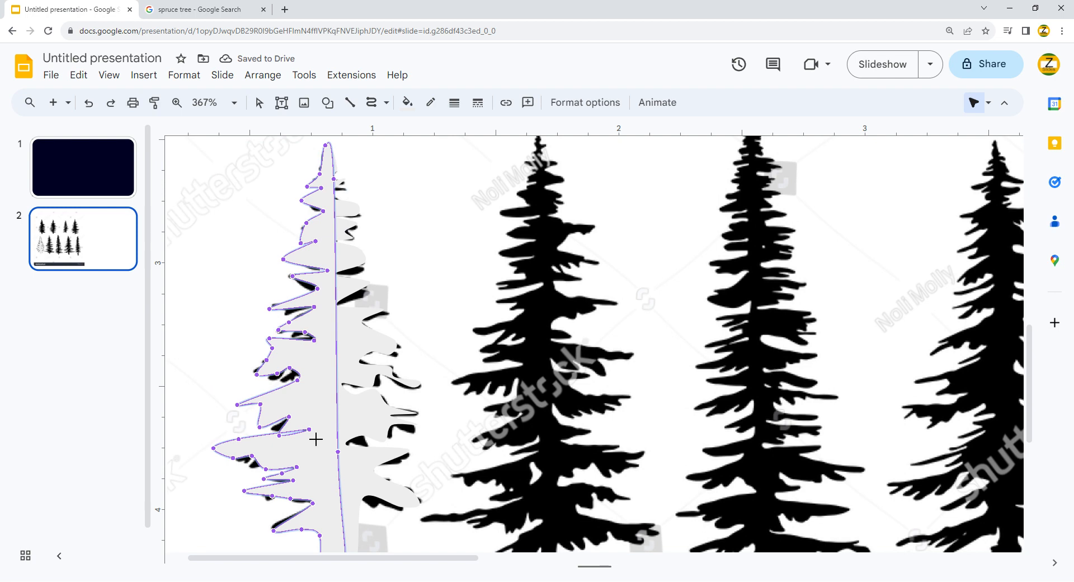
left_click(94, 240)
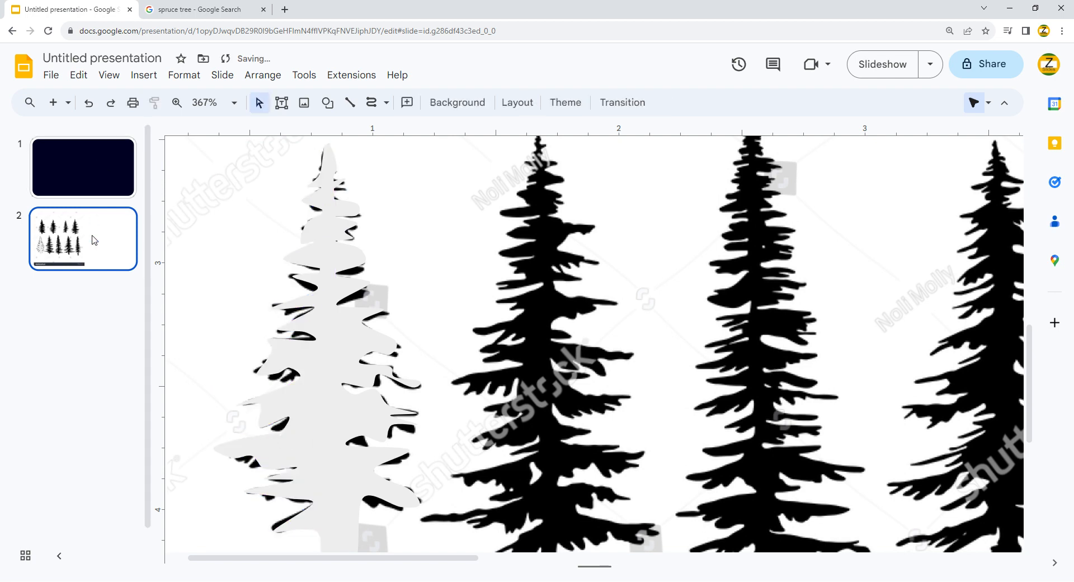
Group the two traced halves of the spruce tree and fill the group with solid black.
left_click(328, 259)
key("Escape")
left_click(334, 228)
right_click(335, 229)
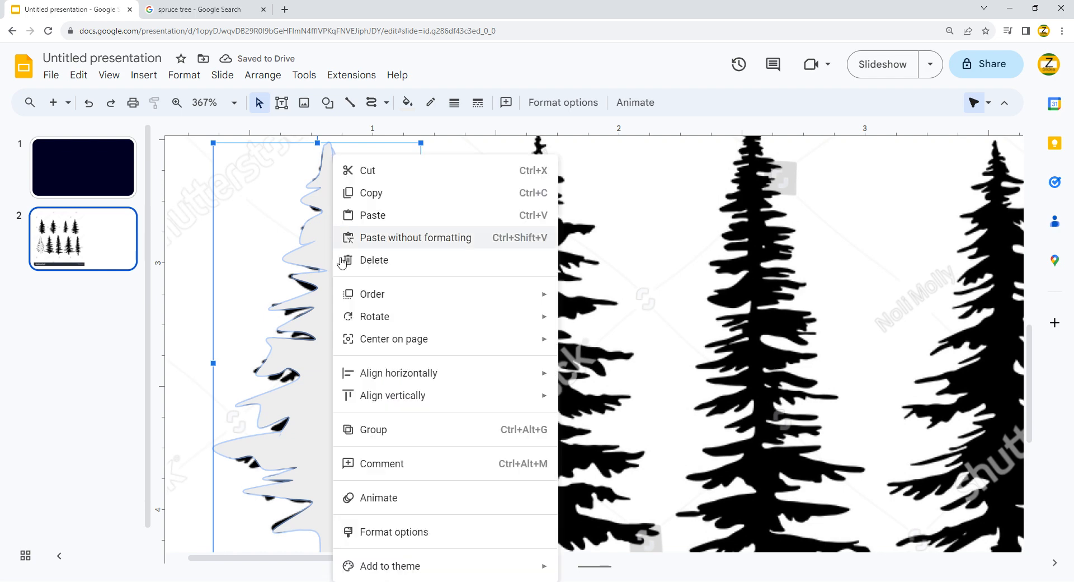
left_click(366, 430)
left_click(407, 103)
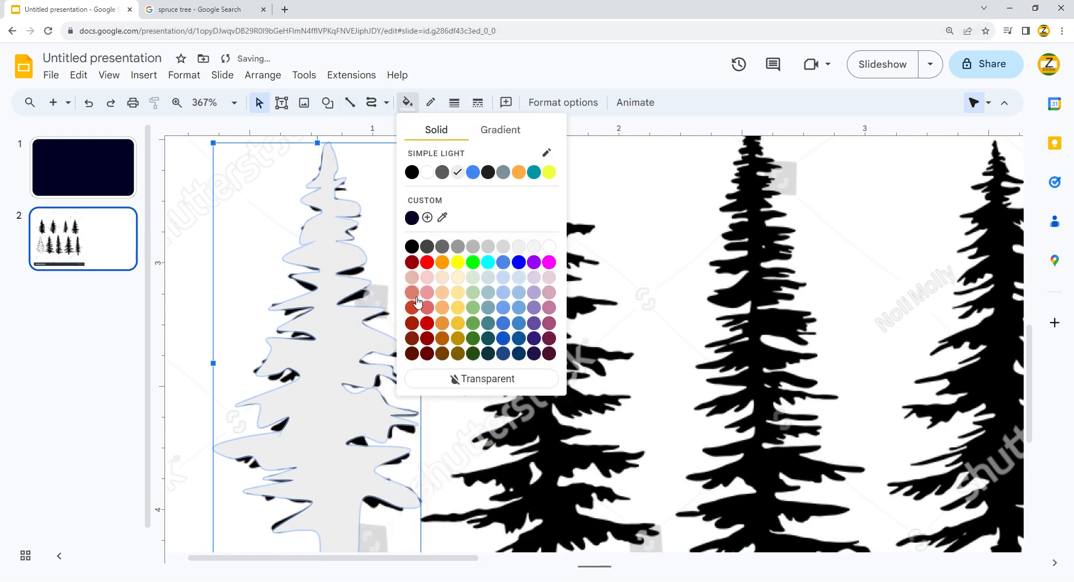
left_click(411, 246)
Fit the slide in view, cut the black tree group and paste it onto the navy first slide.
left_click(234, 102)
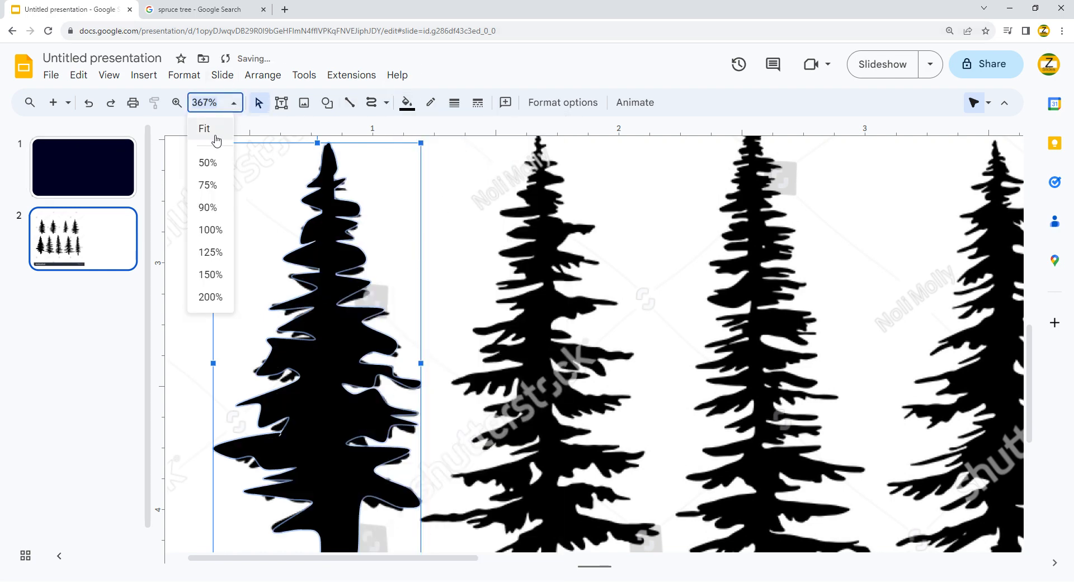
left_click(212, 133)
key("ctrl+x")
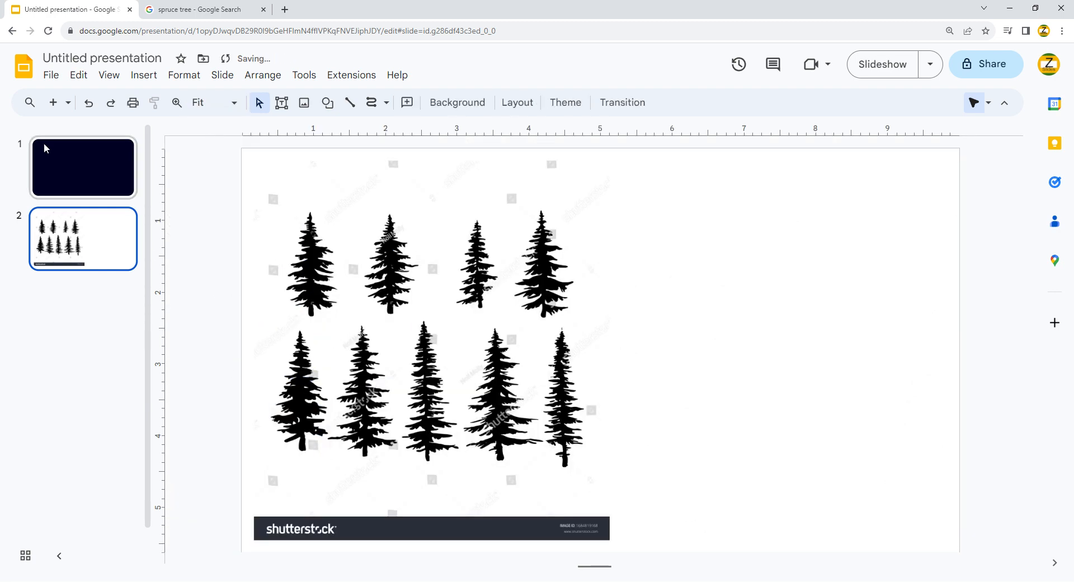
left_click(44, 143)
key("ctrl+v")
left_click(311, 278)
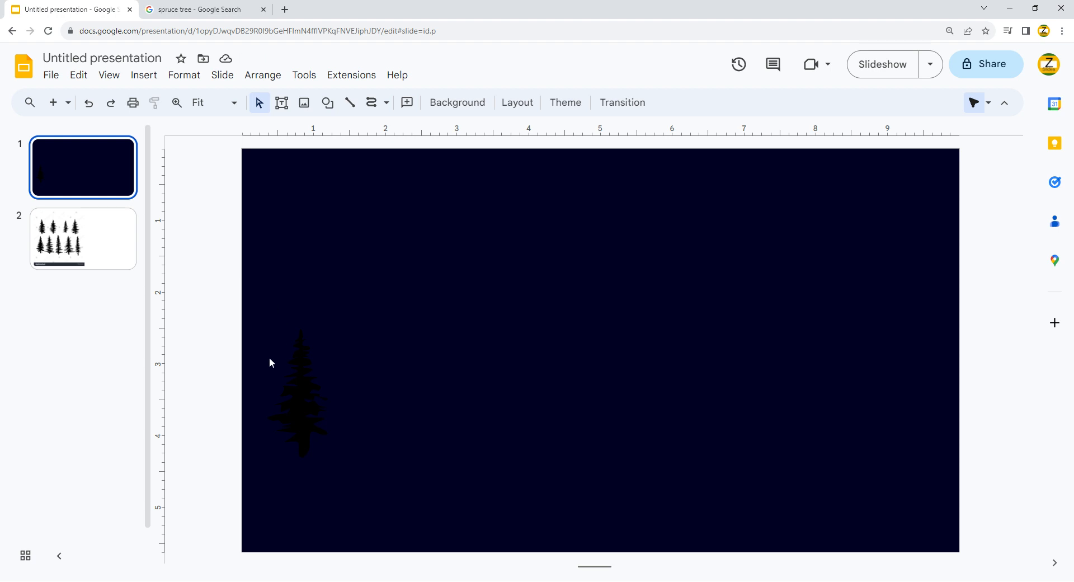
Move the tree group to the second slide, place it to the right of the reference trees, and reopen the first slide.
left_click(296, 360)
key("ctrl+c")
left_click(101, 224)
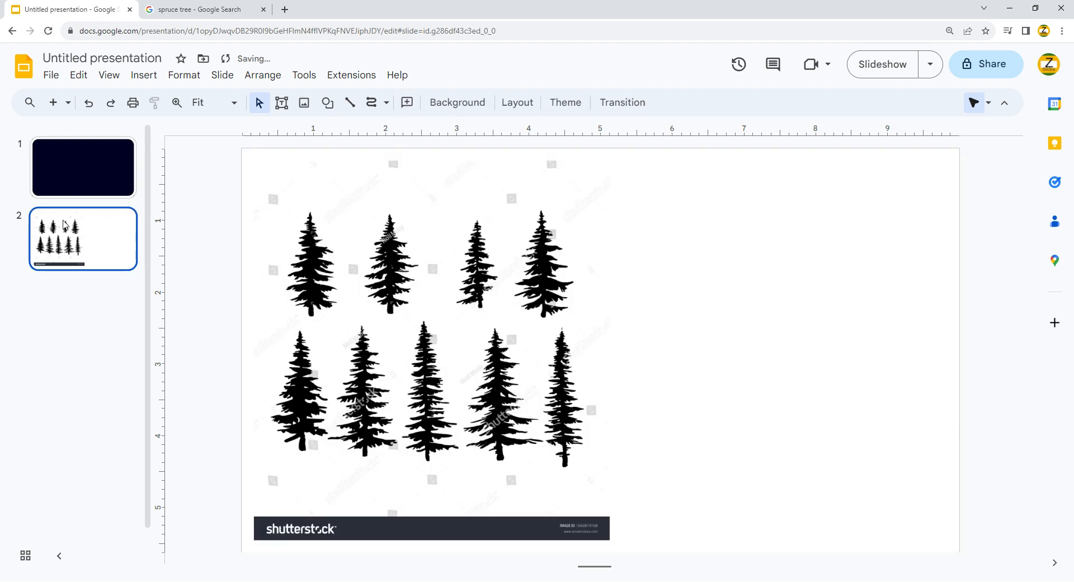
key("ctrl+v")
left_click_drag(324, 381, 700, 275)
left_click(83, 167)
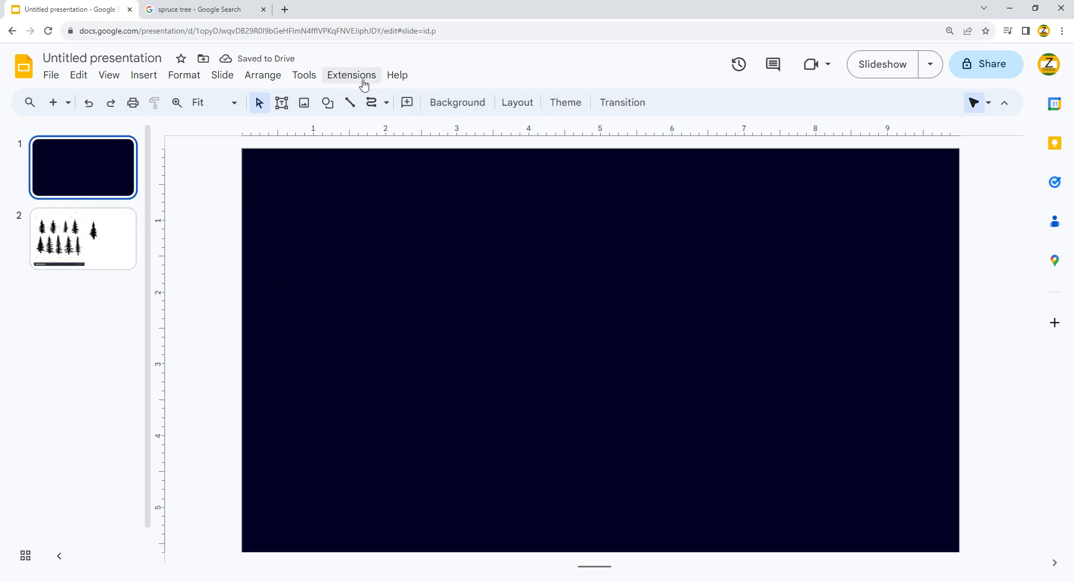
Search Google for "starry night sky" in a new browser tab.
left_click(283, 10)
type("st")
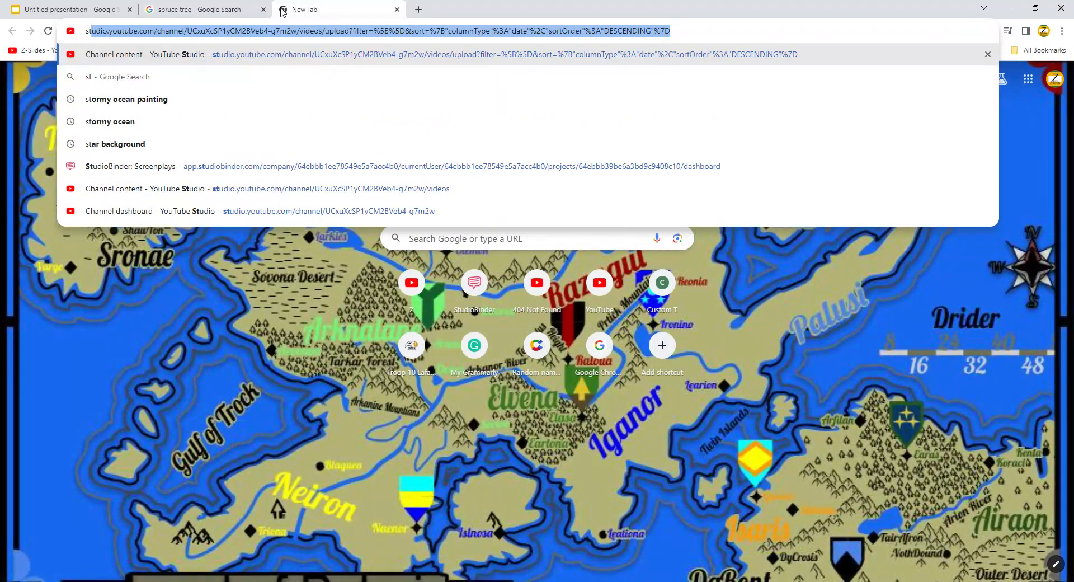
type("arry nig")
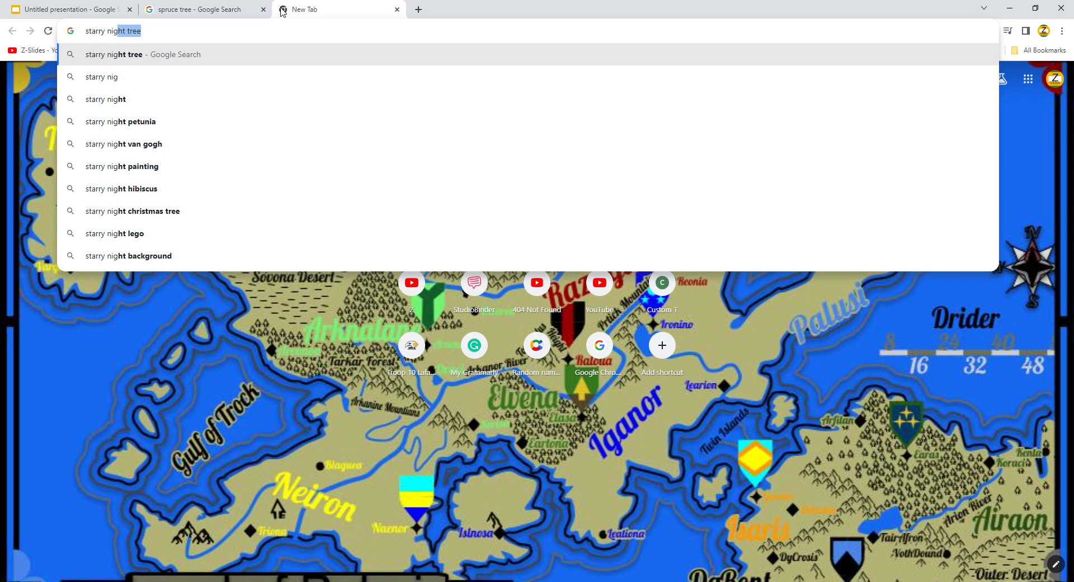
type("ht sk")
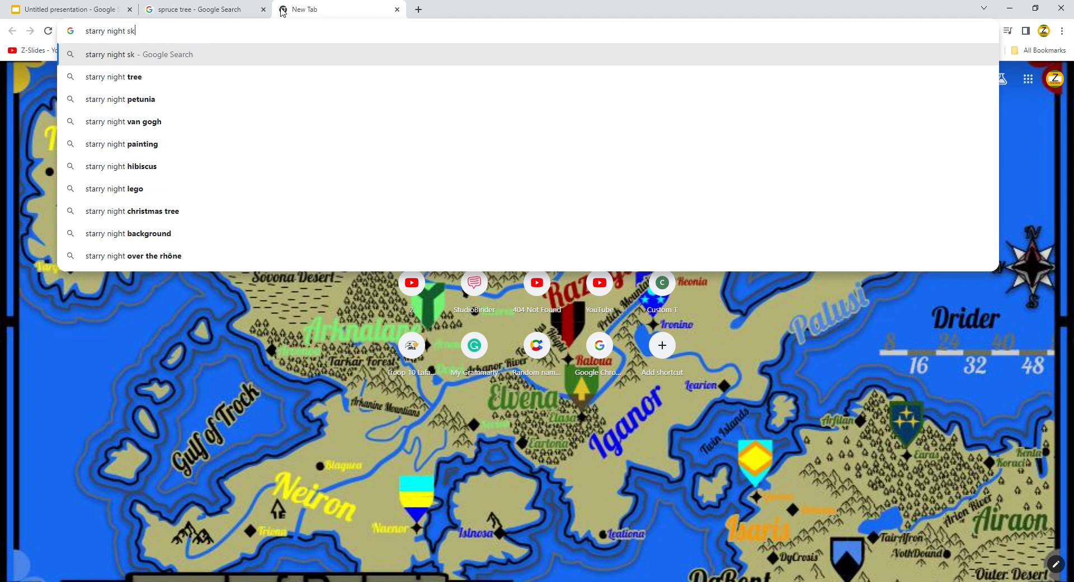
type("y")
key("Return")
Examine the starry night sky image results, previewing the Adobe Stock photos, and return to the Google Slides presentation.
left_click(254, 192)
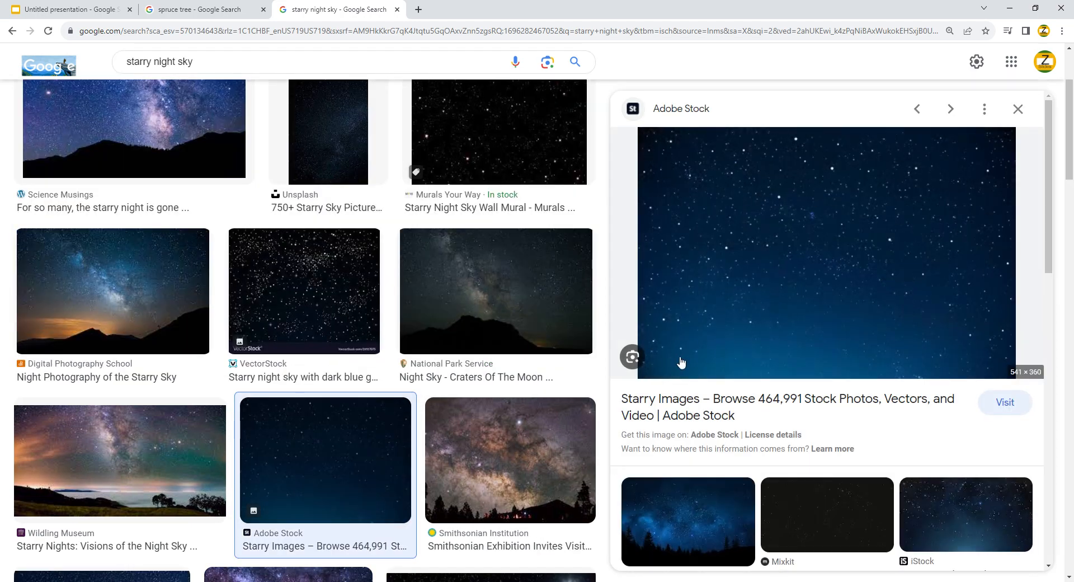
scroll(407, 450, "down", 5)
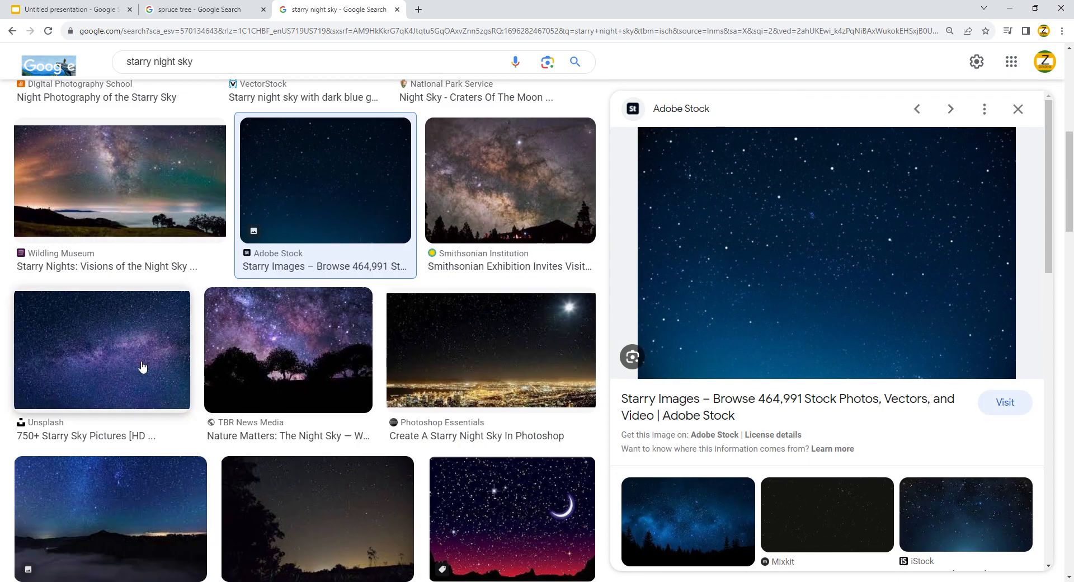
left_click(206, 471)
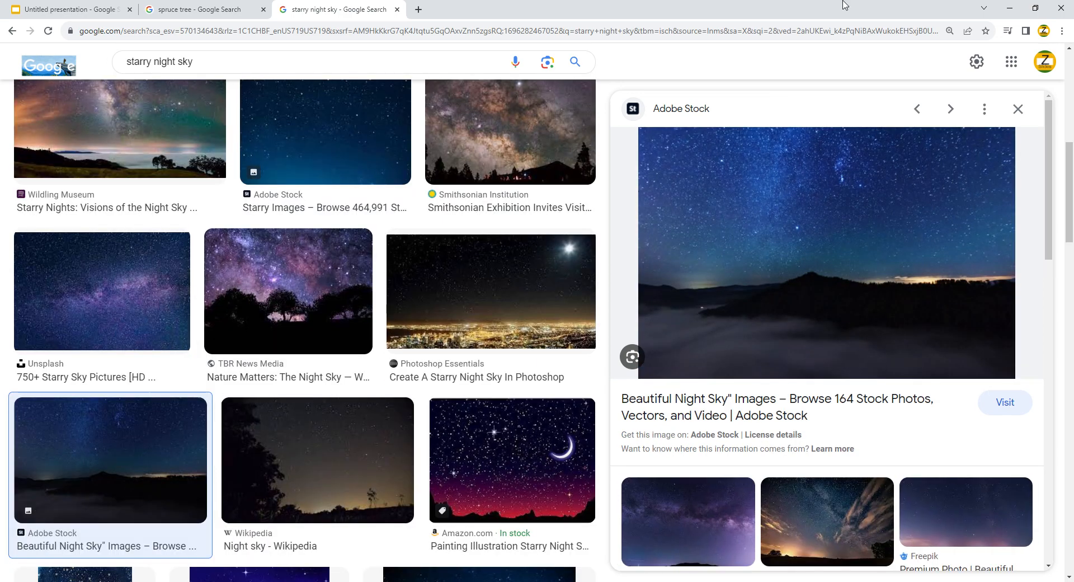
left_click(1017, 111)
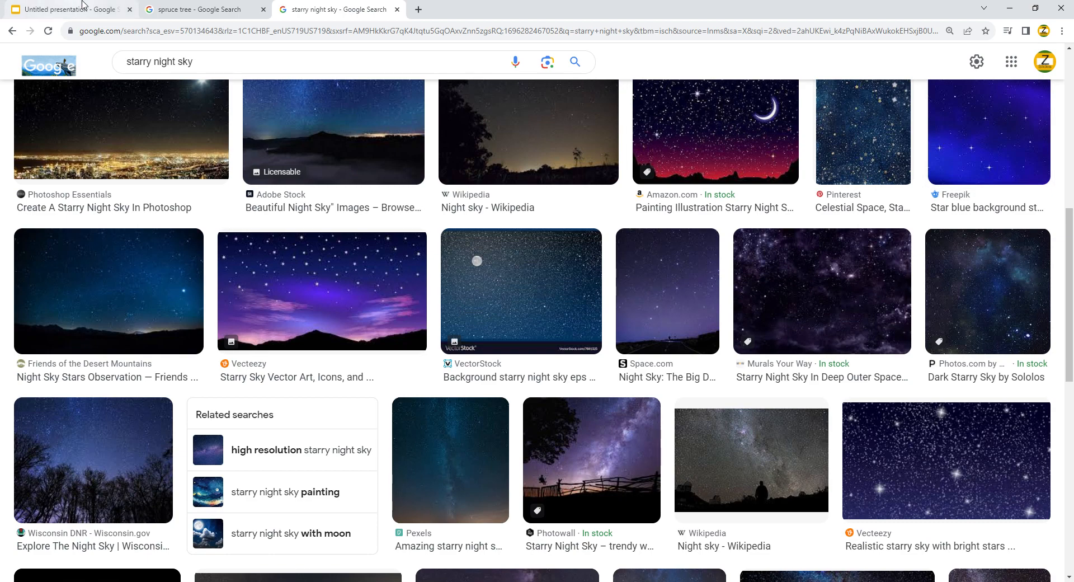
left_click(168, 10)
left_click(84, 10)
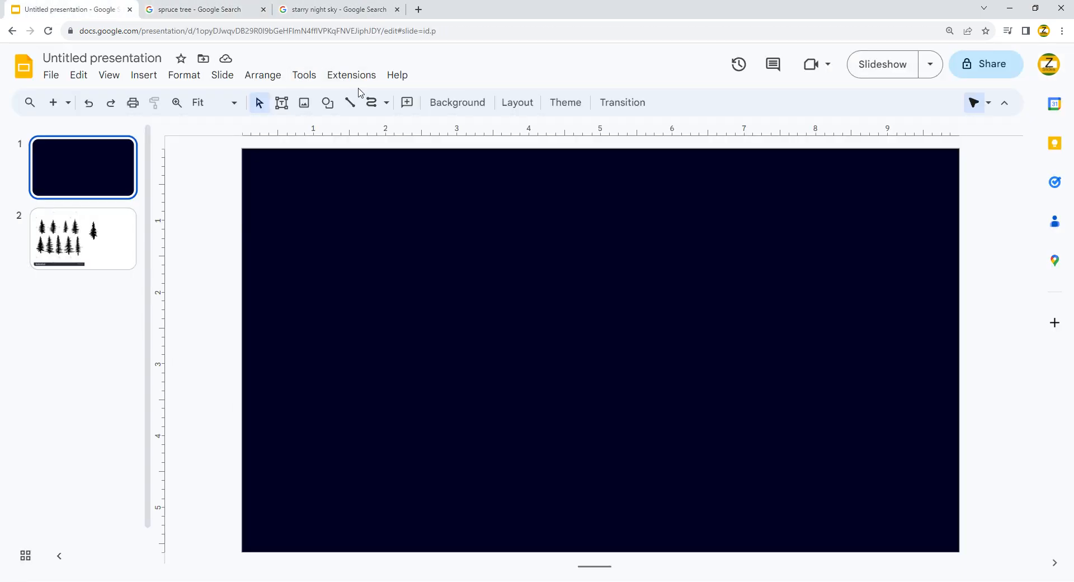
Draw two irregular closed Curve shapes, each about 0.5 inch wide, in the left half and near the centre of the navy slide.
left_click(372, 103)
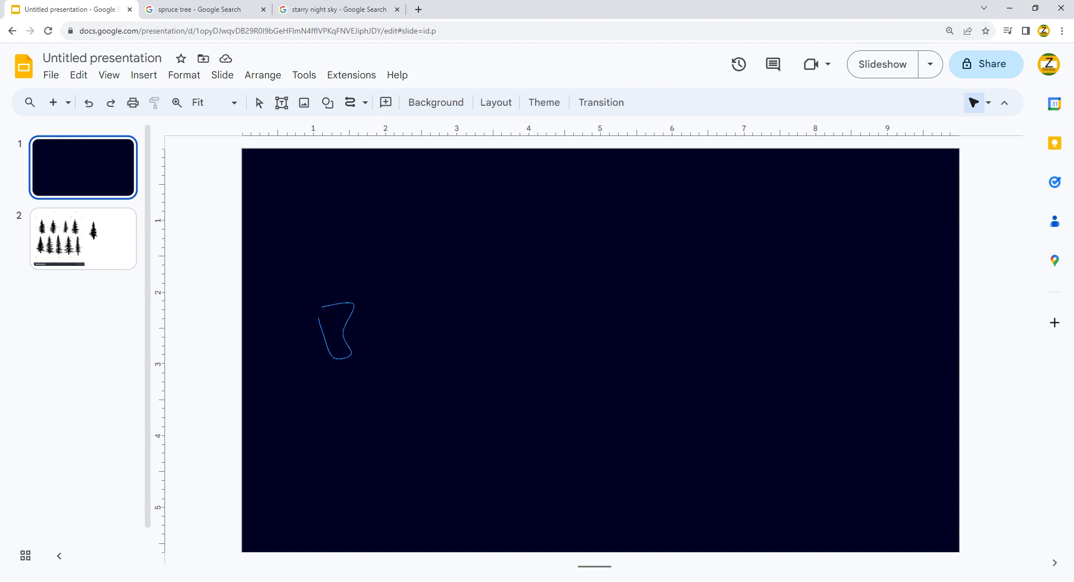
left_click_drag(319, 319, 321, 307)
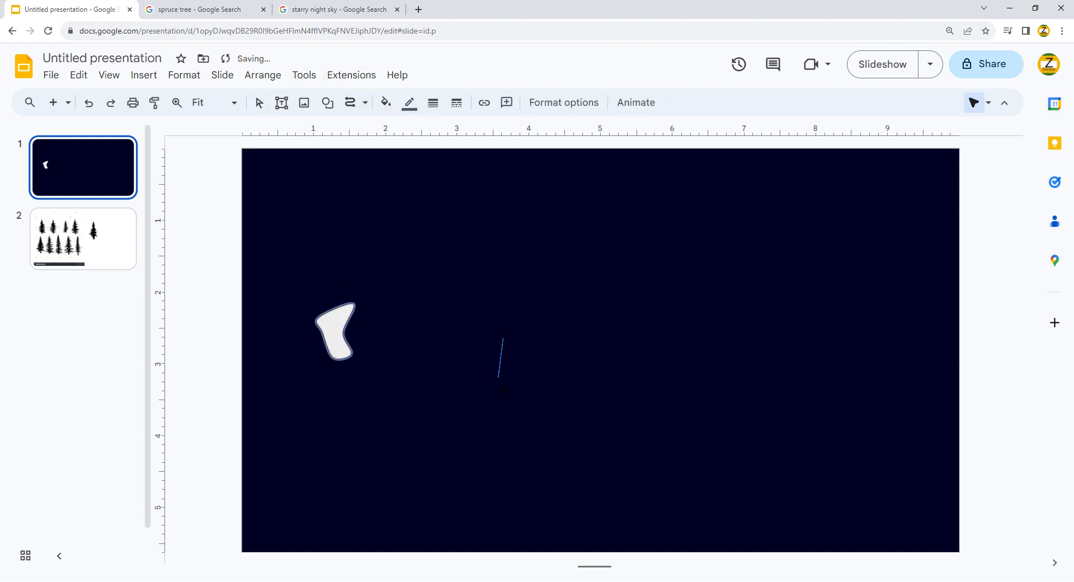
mouse_move(498, 377)
left_mouse_down()
mouse_move(516, 382)
mouse_move(529, 342)
mouse_move(506, 332)
left_mouse_up()
left_click(577, 209)
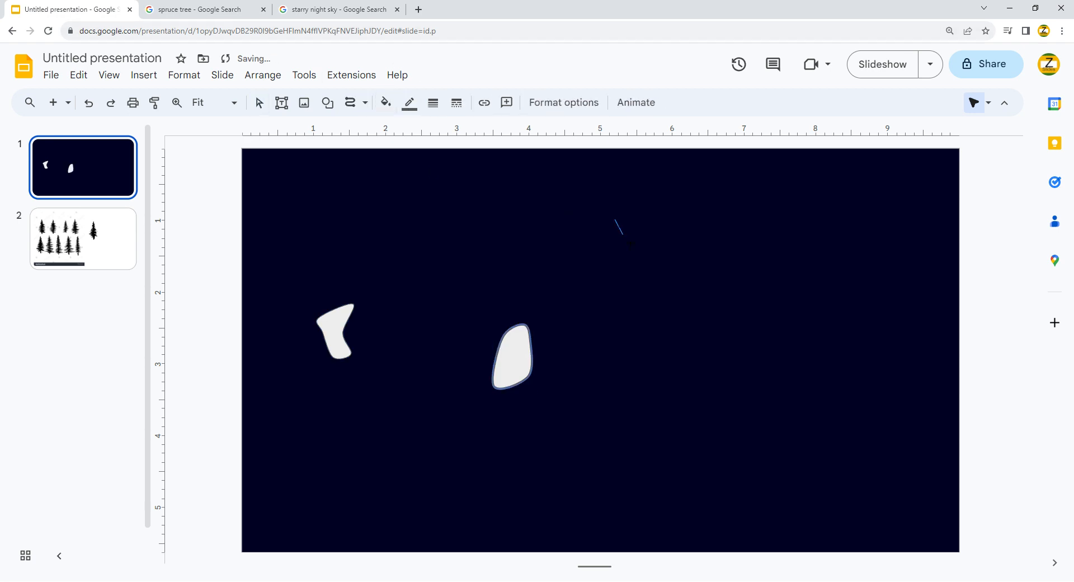
left_click(615, 223)
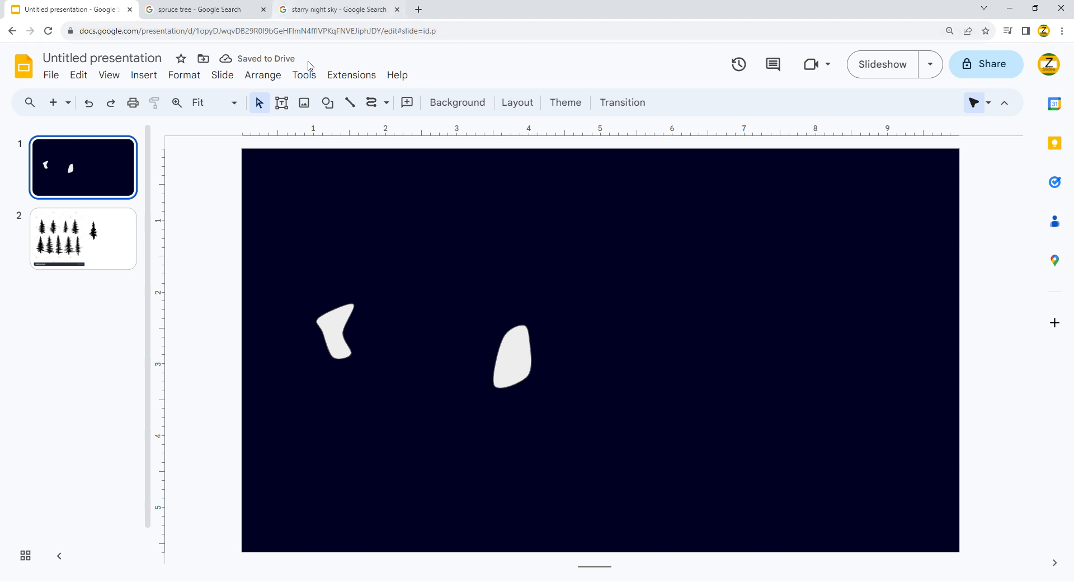
Draw three more irregular closed Curve shapes: one below the slide's centre, one at its upper right and a small one at its lower left.
left_click(370, 102)
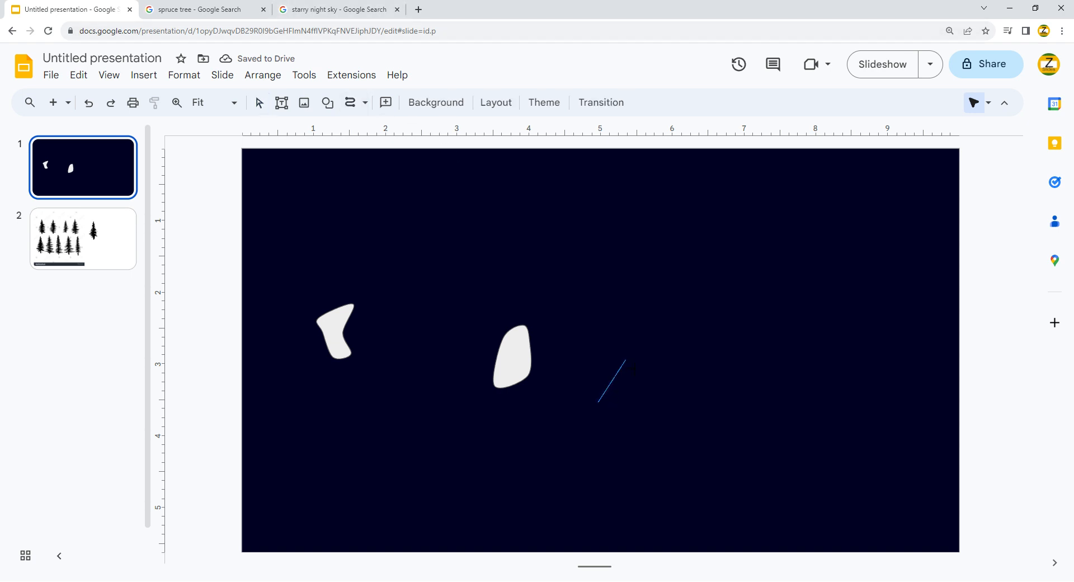
left_click_drag(627, 360, 636, 380)
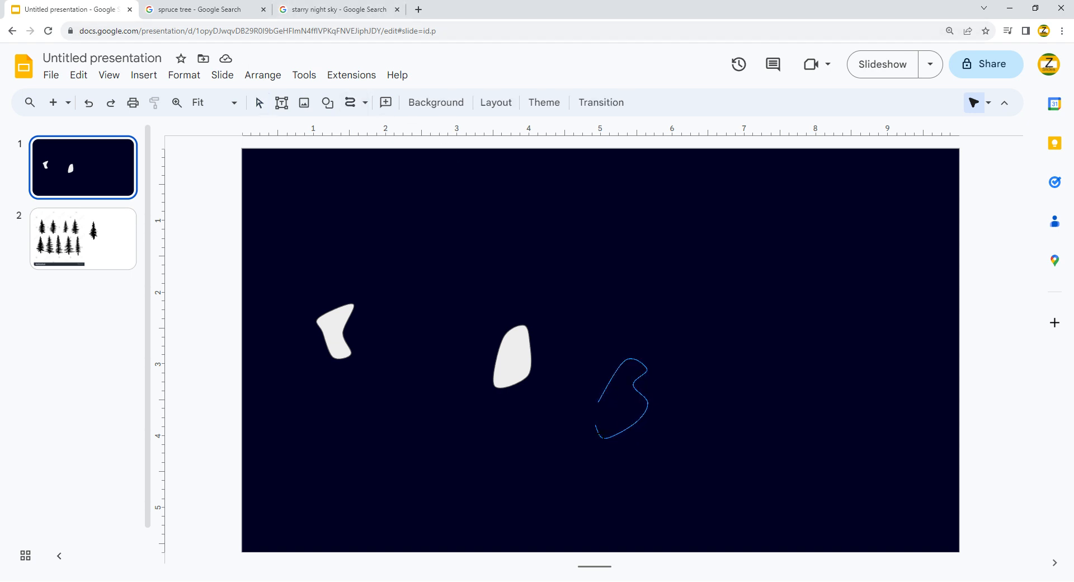
left_click_drag(596, 426, 599, 401)
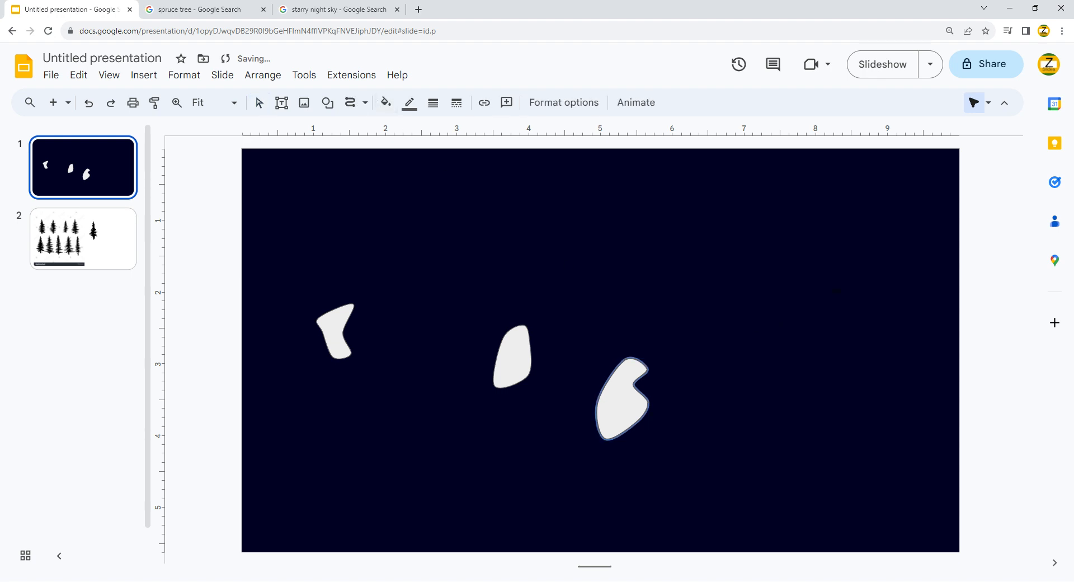
mouse_move(828, 292)
left_mouse_down()
mouse_move(847, 310)
mouse_move(879, 273)
left_mouse_up()
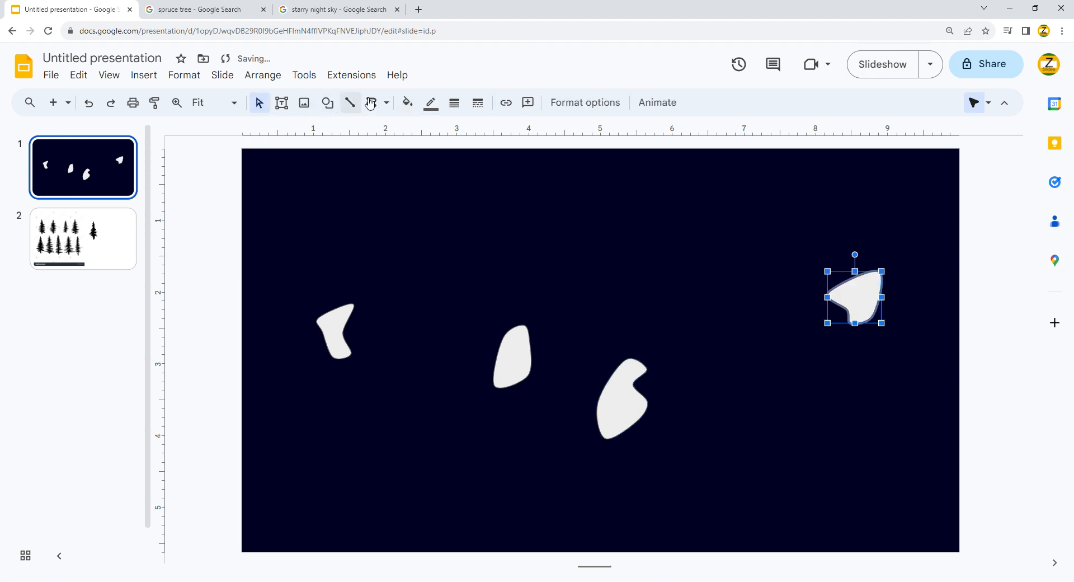
mouse_move(408, 425)
left_mouse_down()
mouse_move(406, 396)
mouse_move(391, 402)
left_mouse_up()
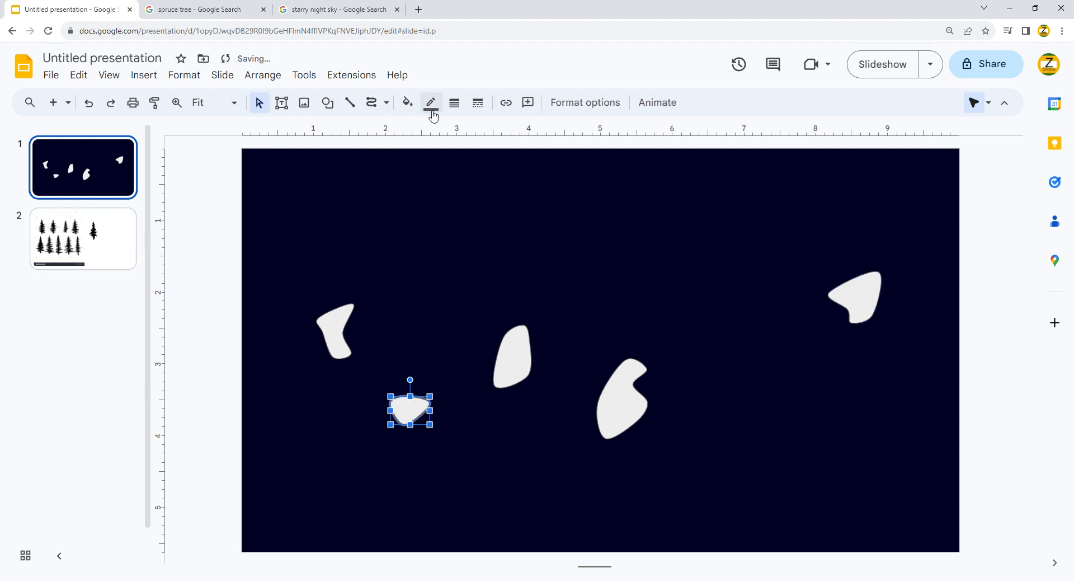
Draw a larger closed Curve shape around the two left-hand shapes and another around the two shapes near the slide's centre.
left_click(371, 102)
mouse_move(368, 288)
left_mouse_down()
mouse_move(382, 331)
mouse_move(378, 382)
mouse_move(451, 398)
mouse_move(379, 507)
mouse_move(342, 469)
left_mouse_up()
mouse_move(333, 416)
left_mouse_down()
mouse_move(301, 313)
mouse_move(370, 289)
left_mouse_up()
key("Escape")
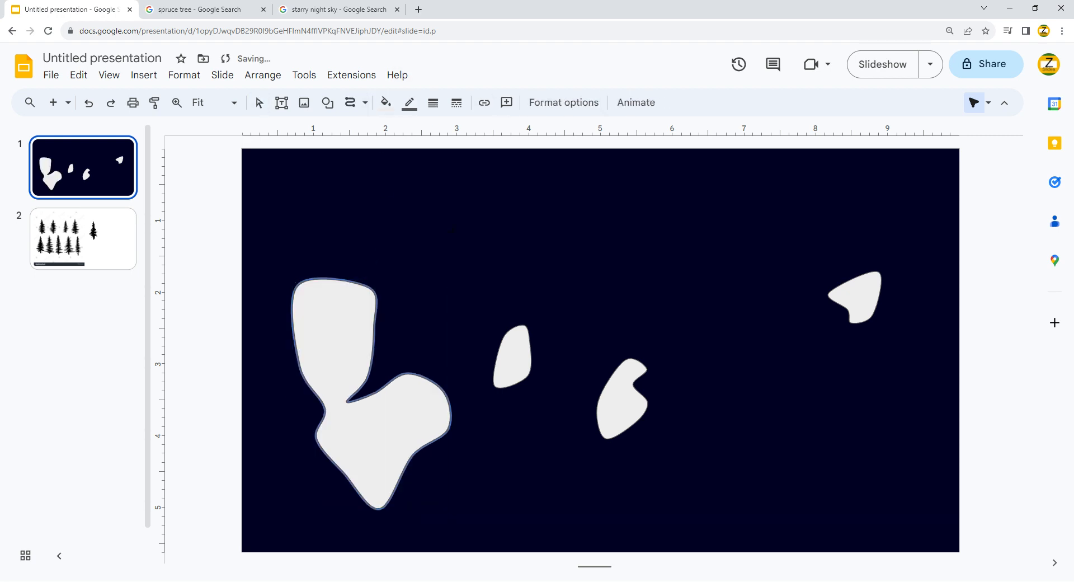
mouse_move(487, 298)
left_mouse_down()
mouse_move(643, 334)
mouse_move(691, 399)
mouse_move(624, 454)
mouse_move(467, 386)
mouse_move(472, 327)
mouse_move(489, 300)
left_mouse_up()
Draw closed Curve shapes around and beside the upper-right shape, plus two large outer shapes enclosing the left and right clusters.
left_click(371, 102)
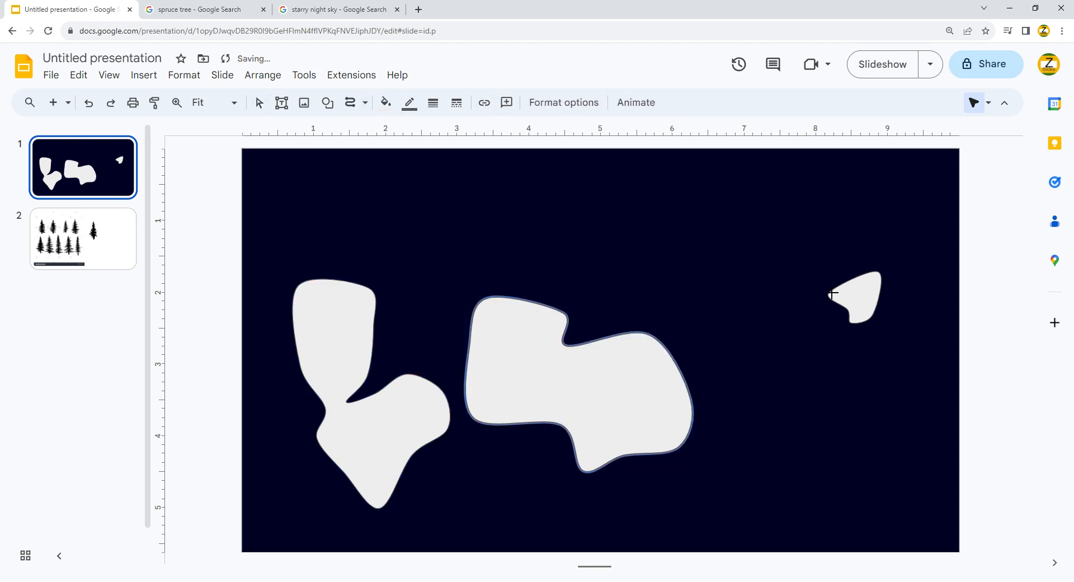
mouse_move(767, 298)
left_mouse_down()
mouse_move(851, 257)
mouse_move(906, 259)
mouse_move(921, 345)
mouse_move(876, 372)
mouse_move(876, 345)
mouse_move(780, 323)
mouse_move(756, 312)
mouse_move(766, 298)
left_mouse_up()
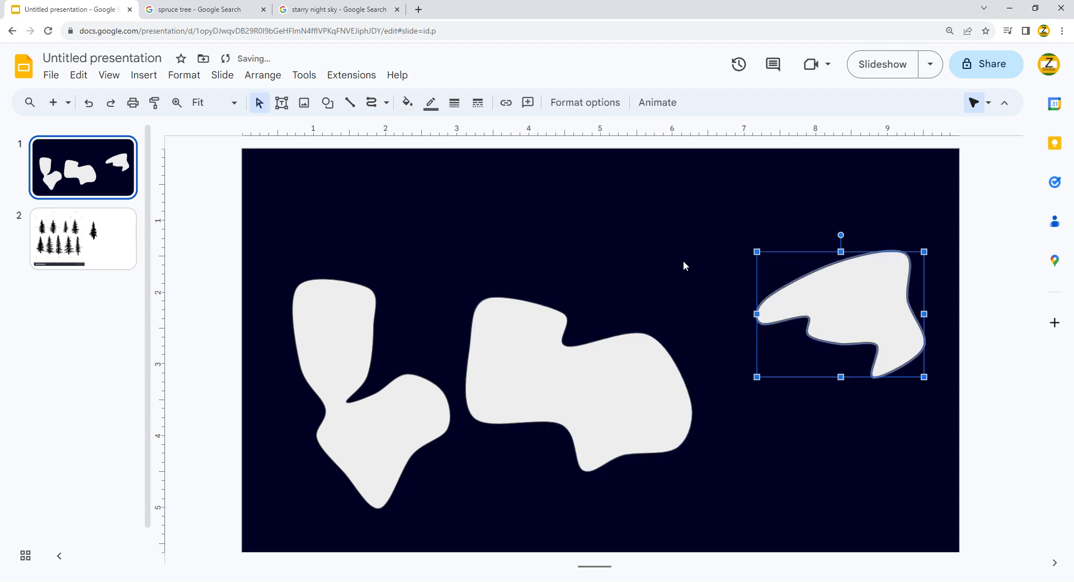
key("Escape")
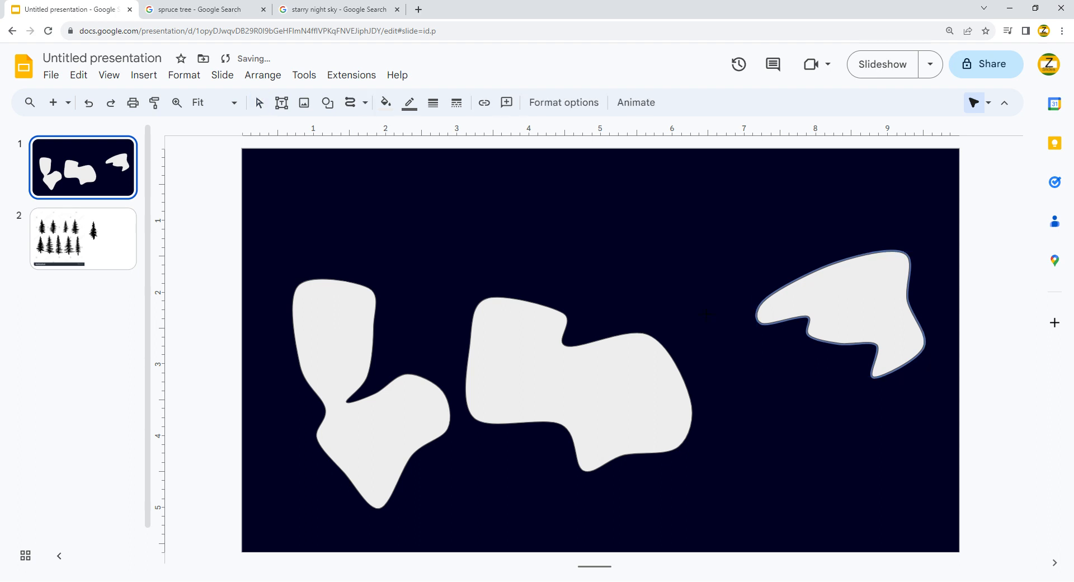
mouse_move(706, 313)
left_mouse_down()
mouse_move(744, 402)
mouse_move(744, 294)
mouse_move(709, 313)
left_mouse_up()
left_click(358, 103)
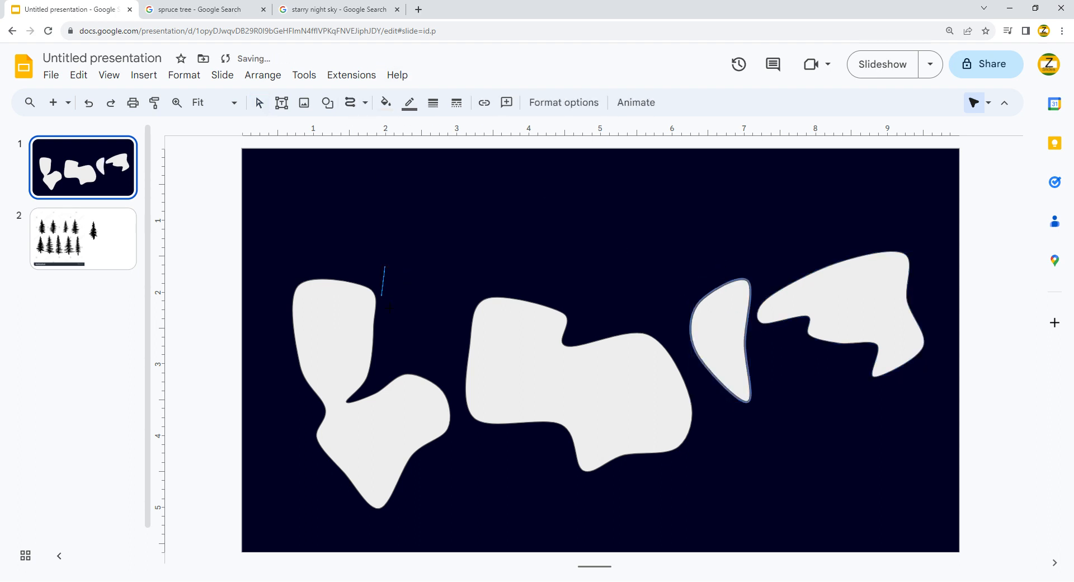
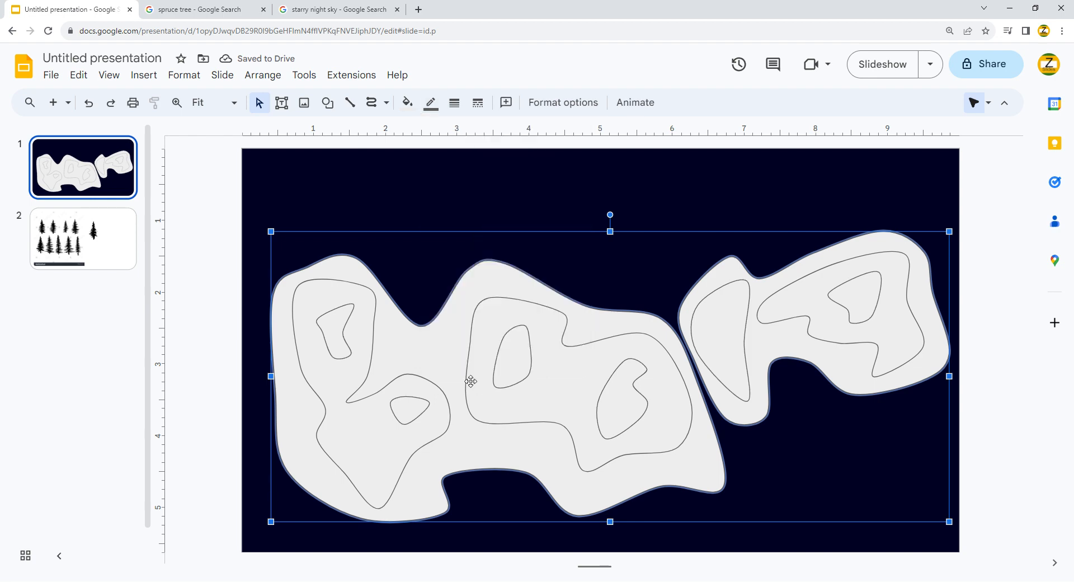
Remove the outlines of all the sky shapes and fill them with the custom blue #3655d8 at alpha 23.
left_click(430, 103)
left_click(473, 353)
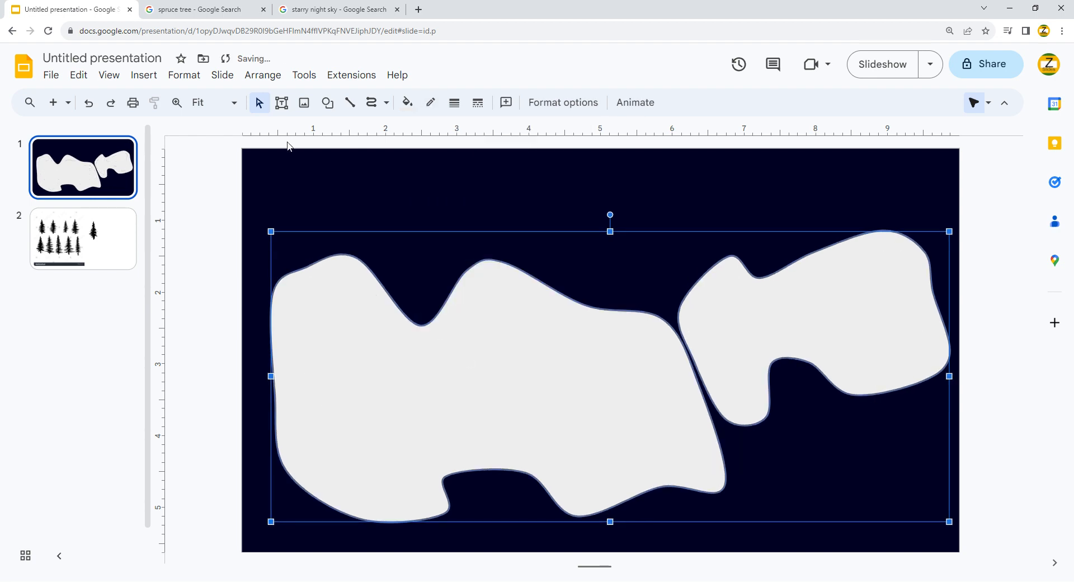
left_click(407, 103)
left_click(427, 218)
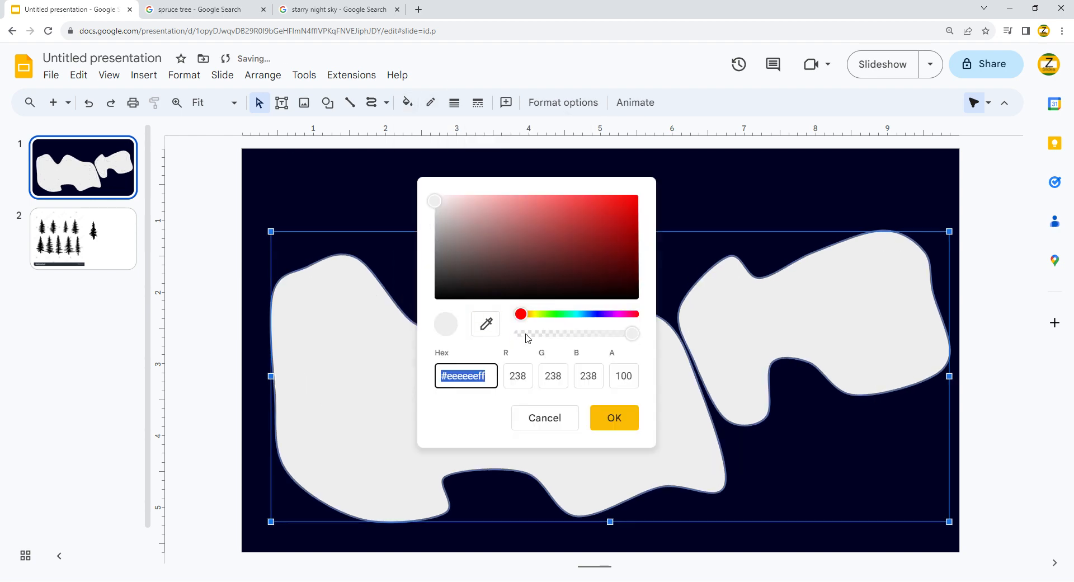
left_click_drag(527, 313, 599, 315)
left_click_drag(583, 239, 587, 210)
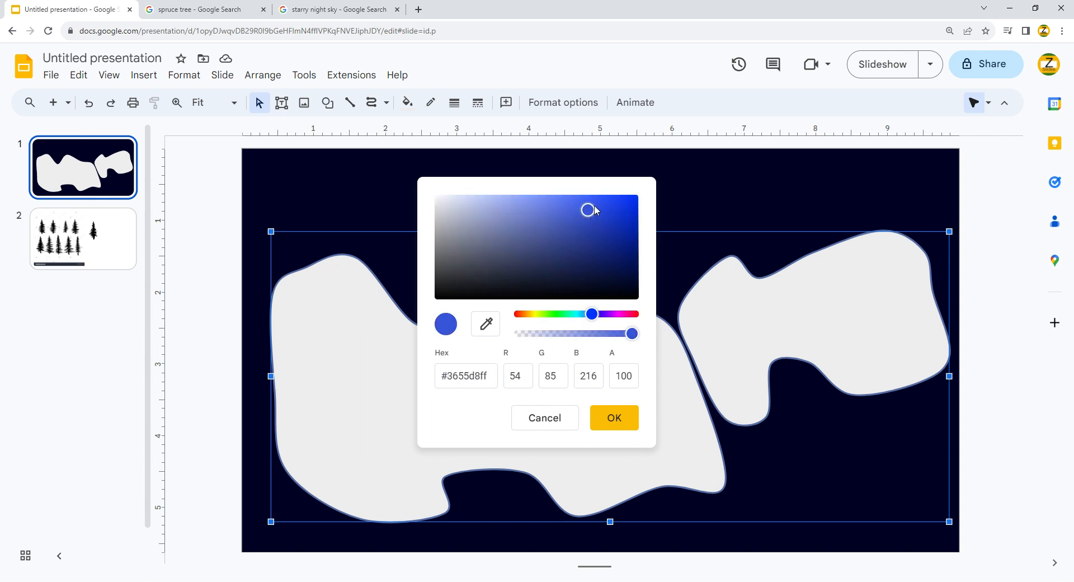
left_click_drag(634, 335, 546, 347)
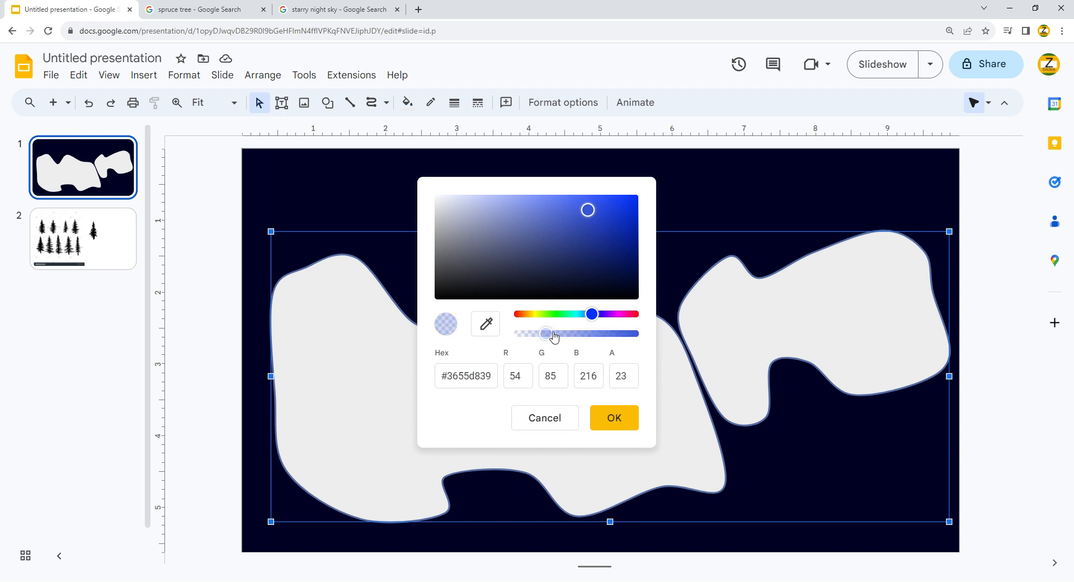
left_click(618, 420)
left_click(418, 197)
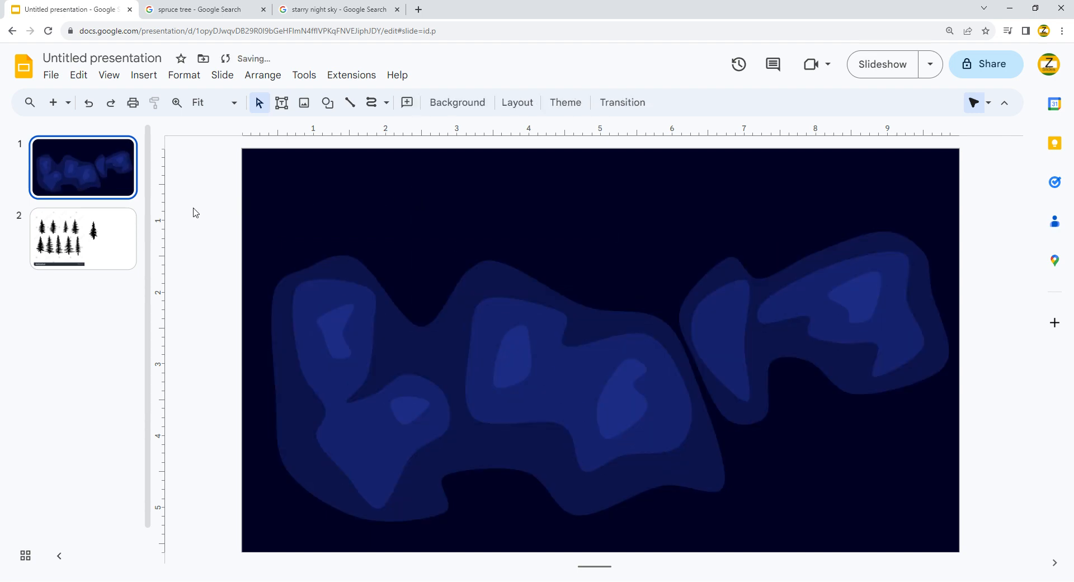
left_click(424, 370)
key("ctrl+x")
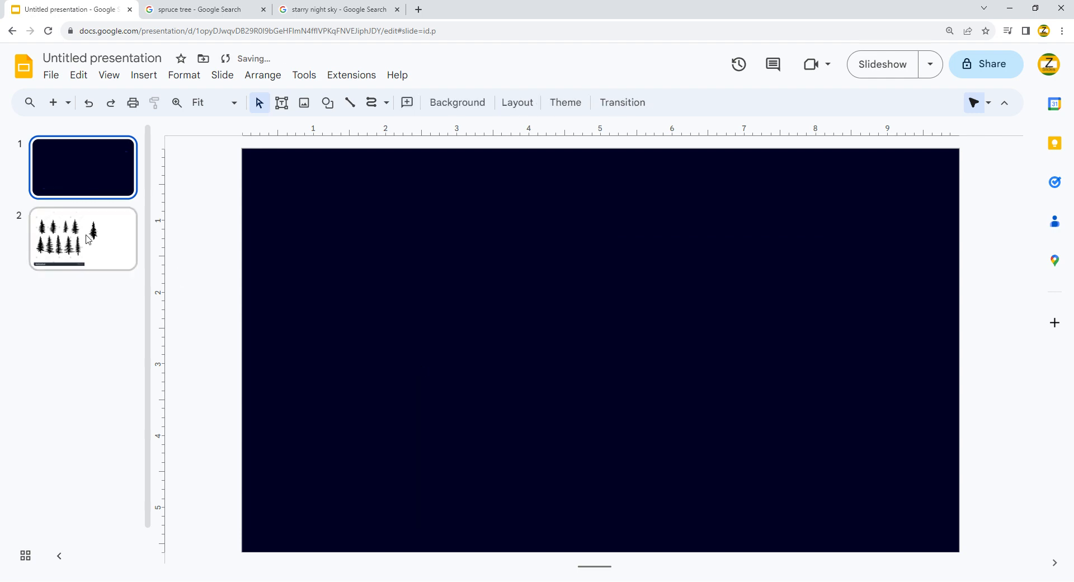
key("ctrl+z")
Add a new slide after the first one and delete its placeholders.
left_click(105, 194)
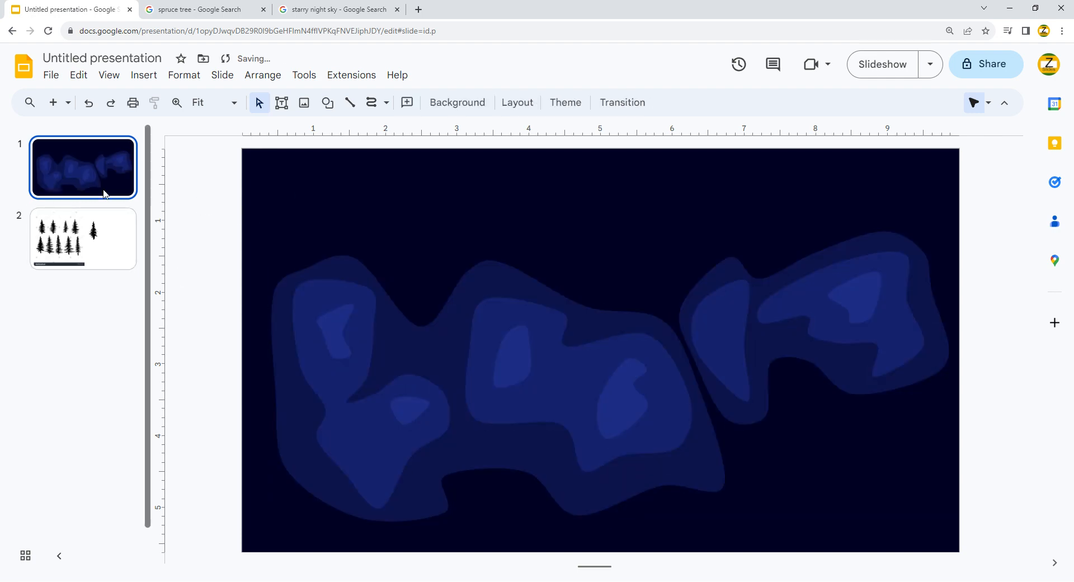
left_click(53, 102)
left_click_drag(238, 179, 435, 415)
key("Delete")
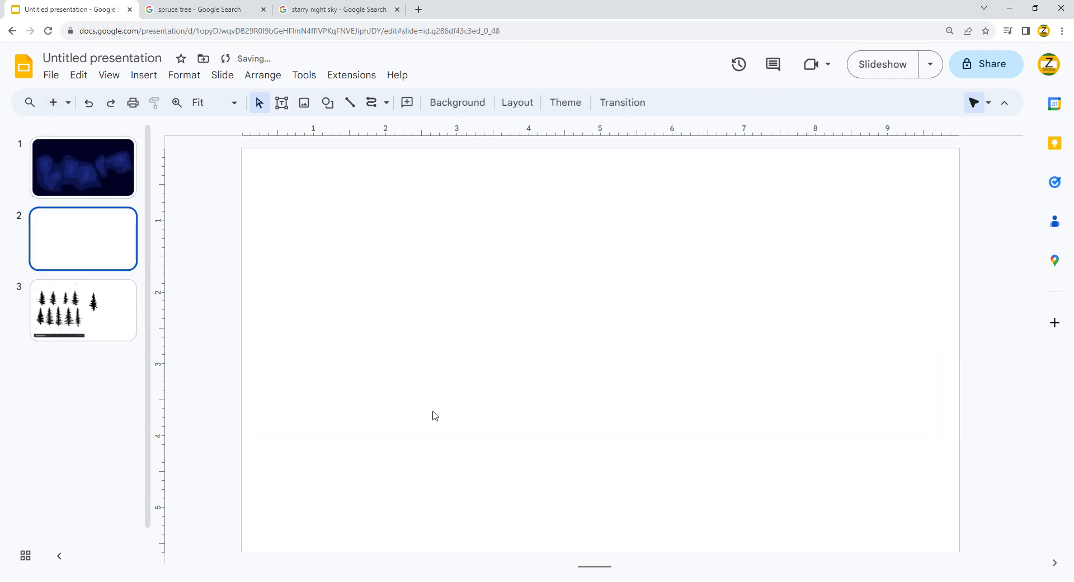
Copy the traced spruce from the third slide onto the blank second slide and place it, enlarged, in the lower-right corner.
left_click(96, 311)
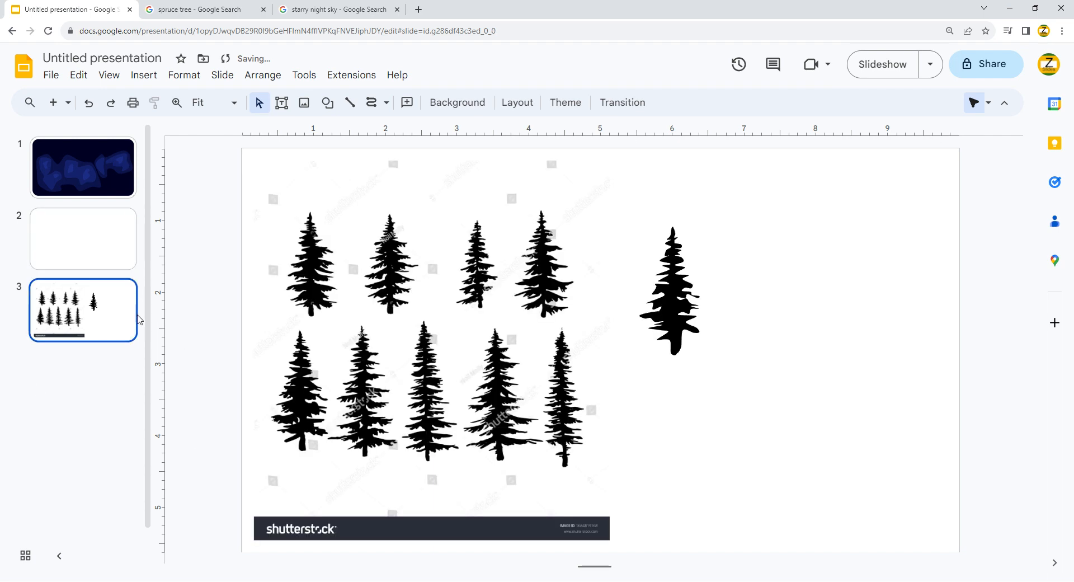
left_click_drag(671, 291, 263, 512)
key("ctrl+c")
left_click(72, 230)
key("ctrl+v")
left_click_drag(287, 433, 308, 393)
left_click_drag(267, 467, 965, 483)
mouse_move(964, 483)
left_mouse_down()
mouse_move(951, 467)
mouse_move(963, 469)
left_mouse_up()
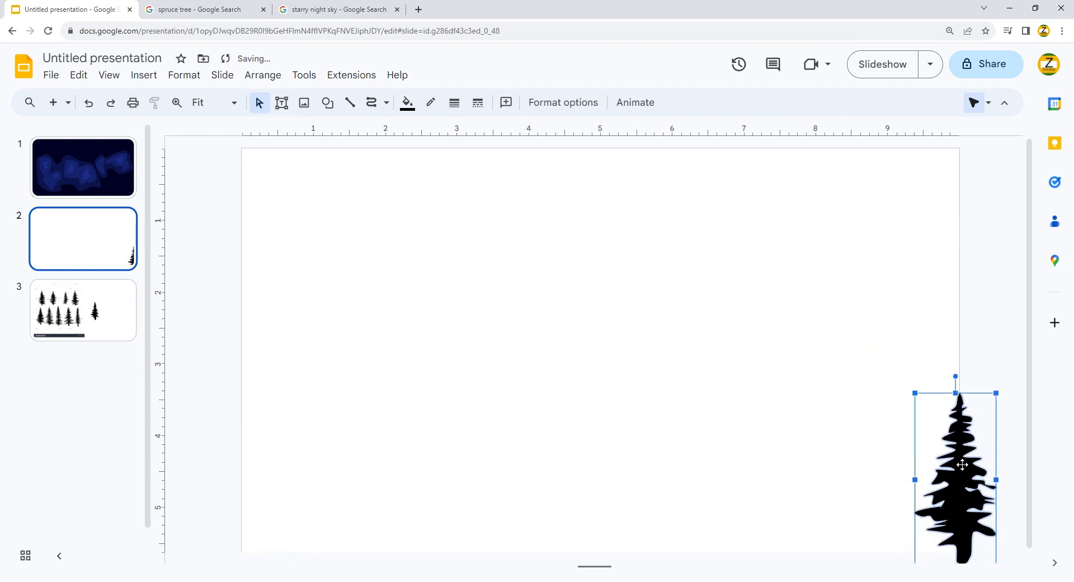
left_click_drag(920, 395, 918, 375)
Duplicate the spruce leftward into a cluster of five overlapping trees of varied sizes in the slide's lower-right corner.
left_click_drag(968, 443, 897, 480)
key("ctrl+d")
left_click(855, 461)
left_click(853, 462)
left_click(803, 438)
left_click_drag(946, 384, 937, 404)
left_click_drag(906, 479, 837, 474)
key("ctrl+d")
key("ctrl+d")
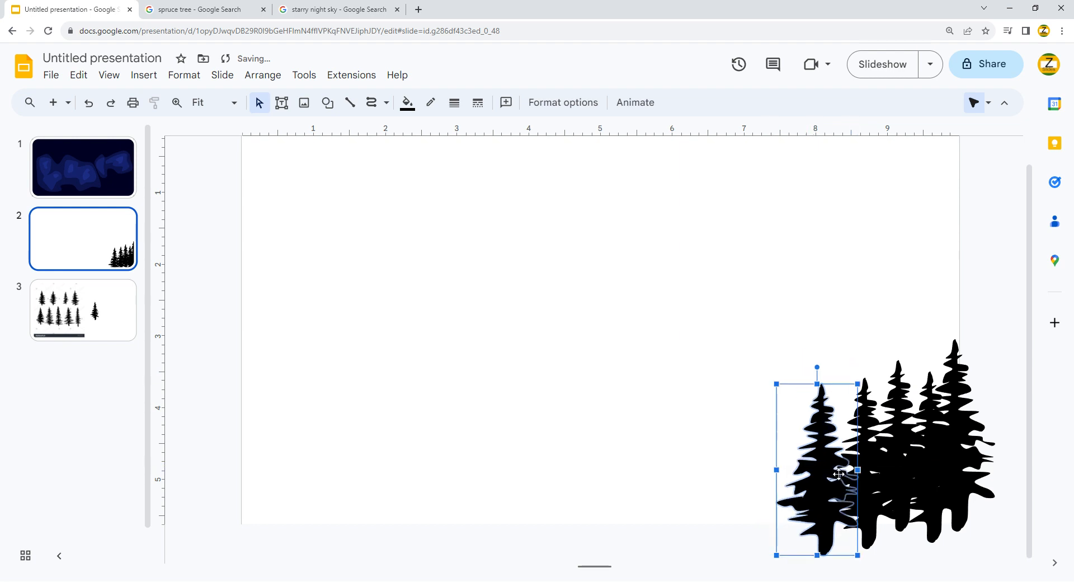
Resize the leftmost spruce and extend the treeline toward the slide's centre with more duplicates of varied sizes.
left_click_drag(780, 389, 774, 377)
mouse_move(814, 430)
left_mouse_down()
mouse_move(816, 408)
mouse_move(823, 434)
mouse_move(797, 432)
left_mouse_up()
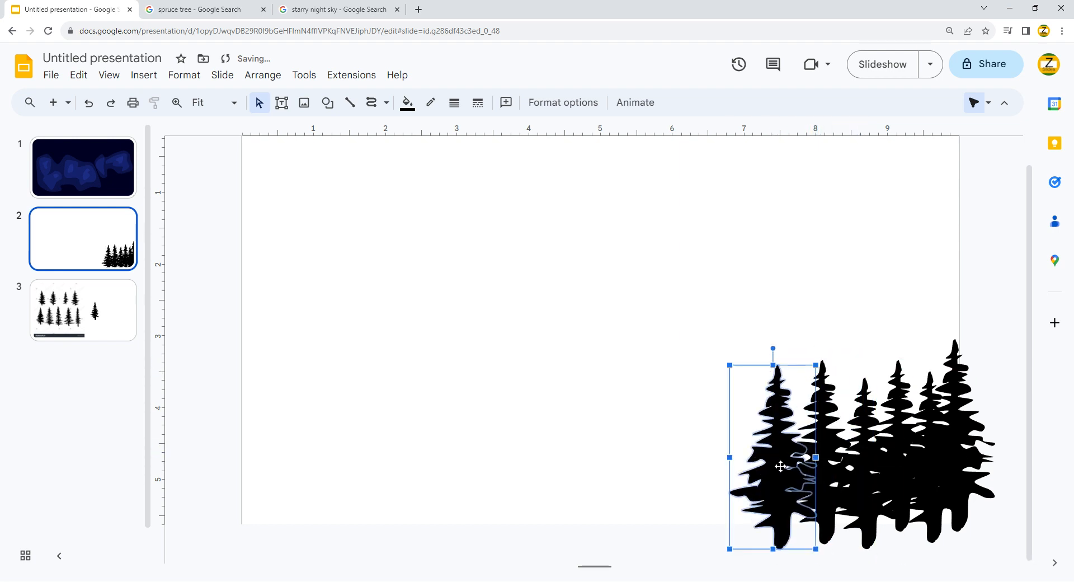
left_click_drag(732, 381, 748, 405)
left_click_drag(803, 473, 668, 458)
key("ctrl+d")
left_click_drag(691, 470, 708, 485)
Continue the treeline from the slide's centre to about the 2-inch mark with duplicated, resized spruces.
left_click_drag(718, 488, 506, 457)
left_click_drag(469, 366, 463, 353)
key("ctrl+d")
left_click_drag(528, 483, 425, 482)
left_click_drag(466, 374, 457, 392)
left_click_drag(433, 482, 390, 445)
key("ctrl+d")
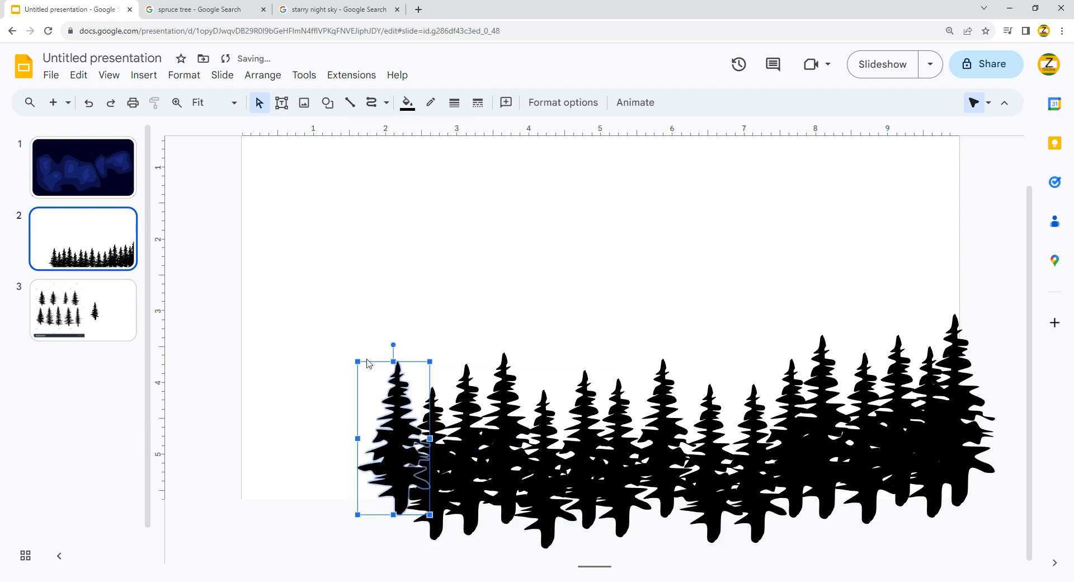
Complete the treeline to the slide's left edge with duplicated spruces that grow taller toward the edge.
mouse_move(363, 366)
left_mouse_down()
mouse_move(354, 348)
mouse_move(365, 376)
mouse_move(339, 376)
mouse_move(370, 377)
left_mouse_up()
left_click_drag(332, 347, 327, 335)
left_click_drag(388, 412, 377, 413)
key("ctrl+d")
left_click_drag(385, 451, 328, 444)
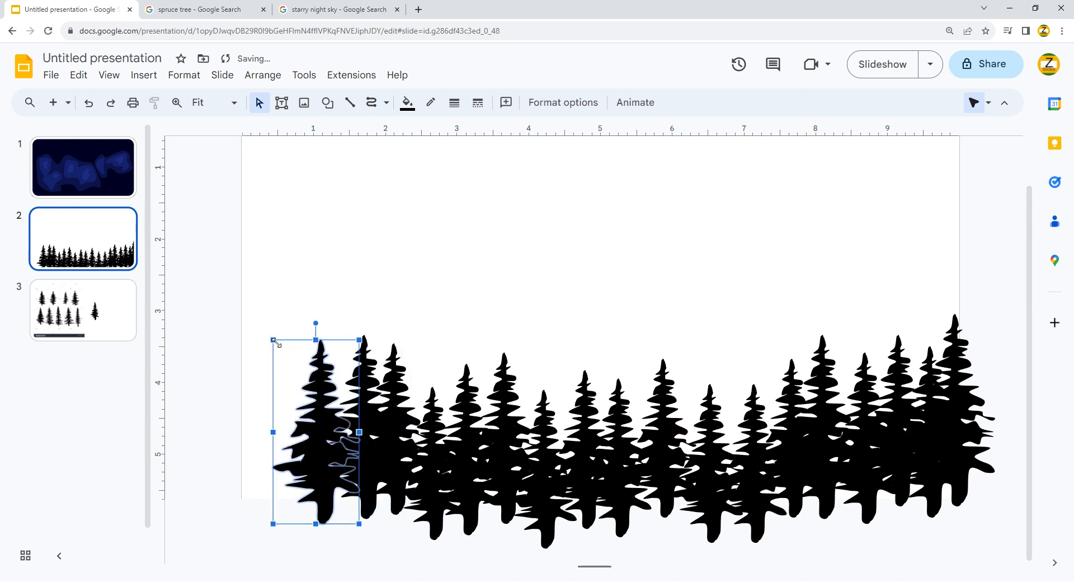
left_click_drag(274, 340, 265, 323)
left_click_drag(331, 429, 303, 431)
left_click_drag(237, 326, 228, 310)
key("ctrl+d")
left_click_drag(299, 419, 267, 409)
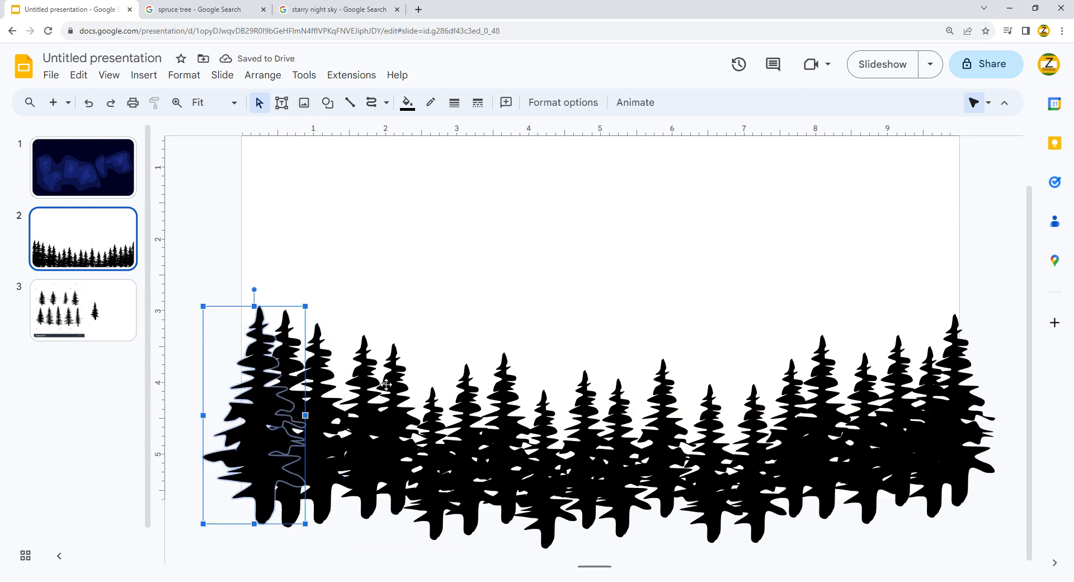
left_click(231, 282)
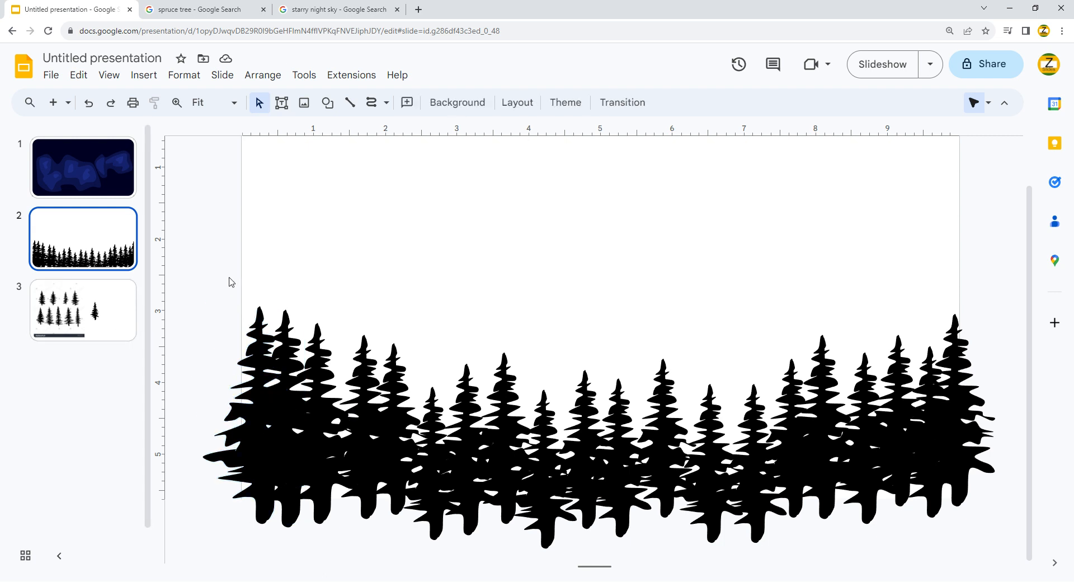
Draw a closed Curve ground shape along the lower branches and around all the trunks, and send it behind the trees.
left_click(379, 105)
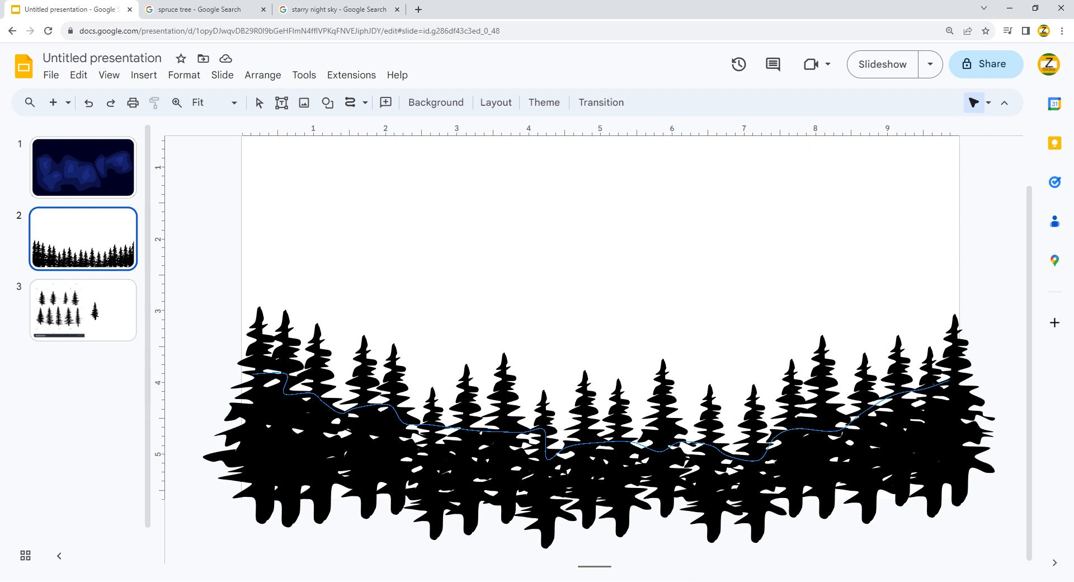
left_click(982, 387)
left_click(1009, 483)
left_click(946, 540)
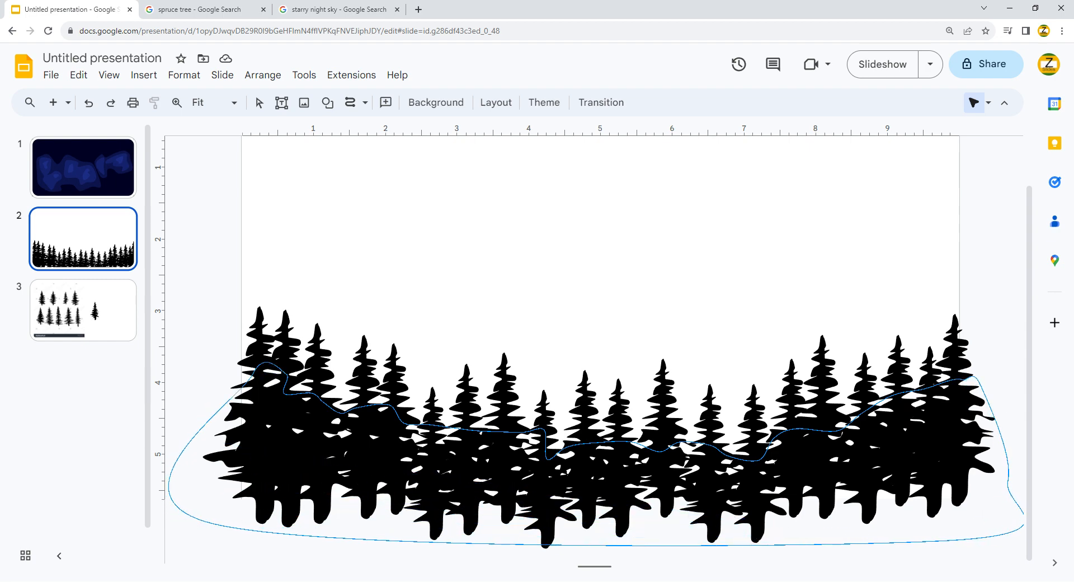
left_click(263, 371)
key("ctrl+shift+Down")
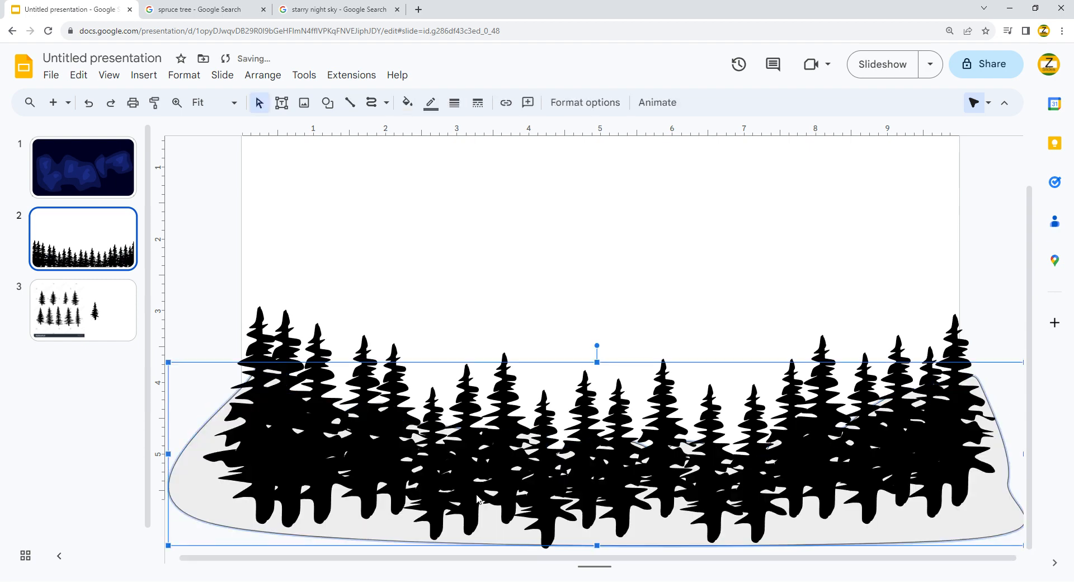
Fill the ground shape with black and make its outline transparent.
left_click(407, 102)
left_click(413, 245)
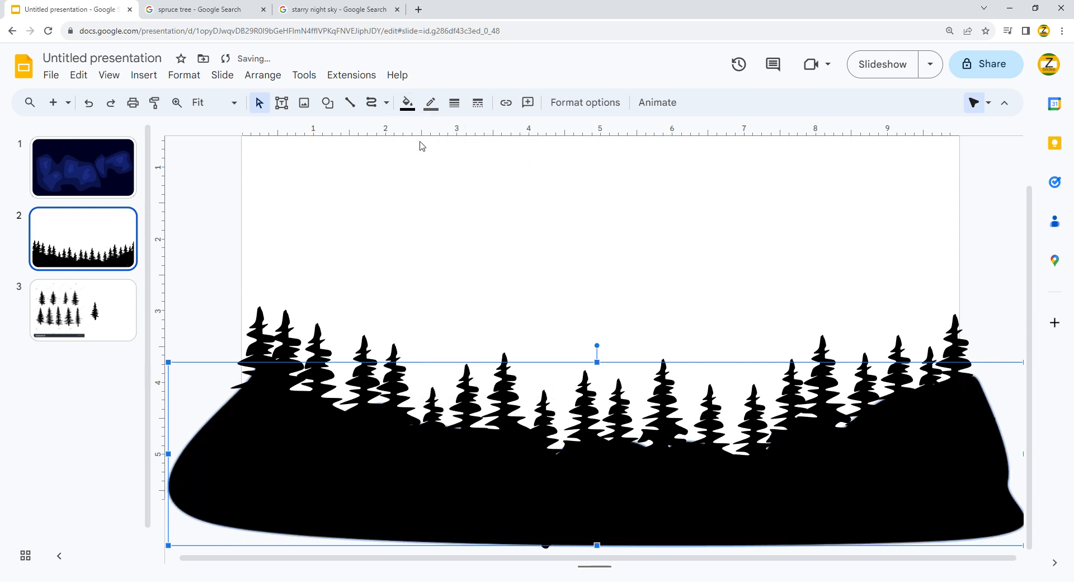
left_click(430, 104)
left_click(454, 353)
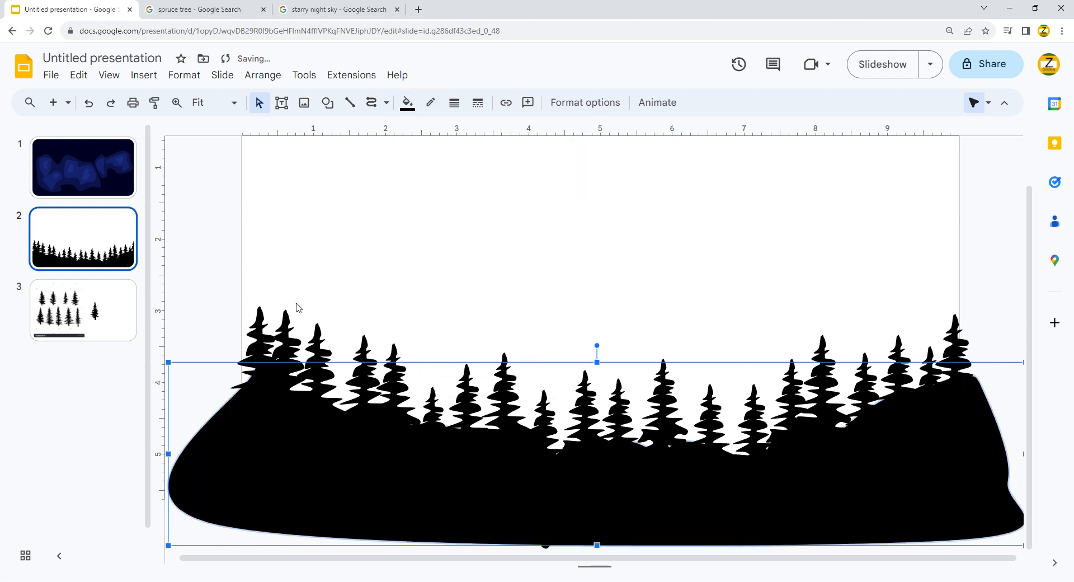
left_click(249, 306)
left_click(493, 477)
left_click_drag(493, 477, 599, 490)
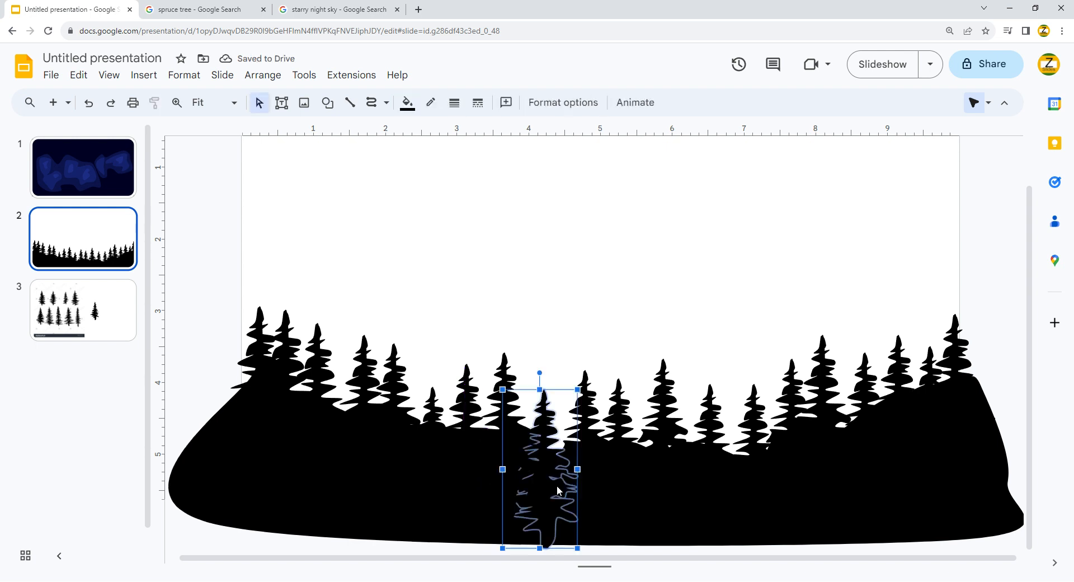
left_click(219, 457)
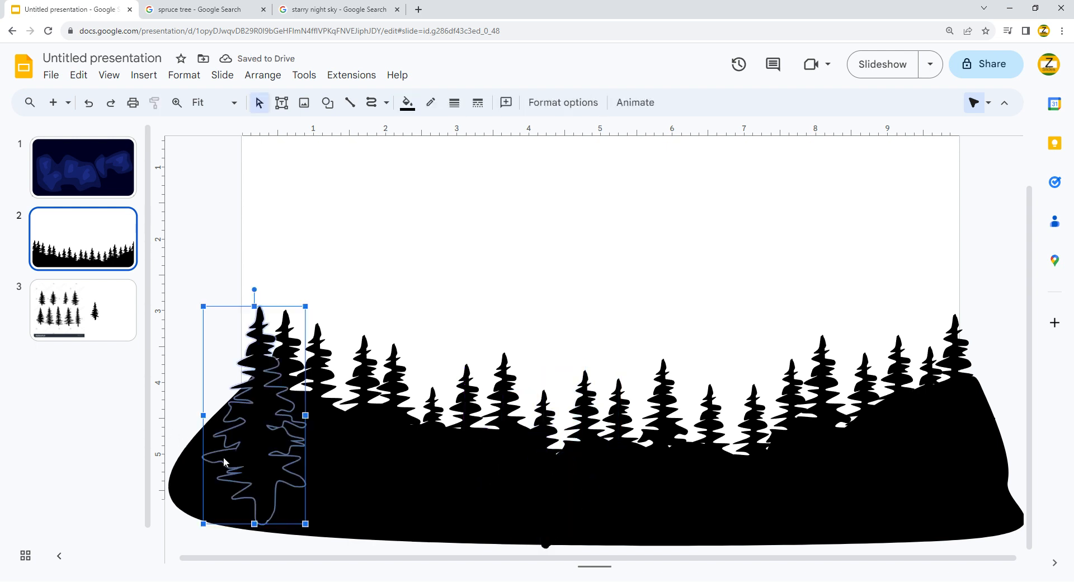
Bring the ground shape forward and move the curve points of its top edge between the 2 and 4.5 inch marks to smooth it.
left_click(191, 502)
key("ctrl+Up")
left_click(176, 103)
left_click_drag(406, 351, 581, 504)
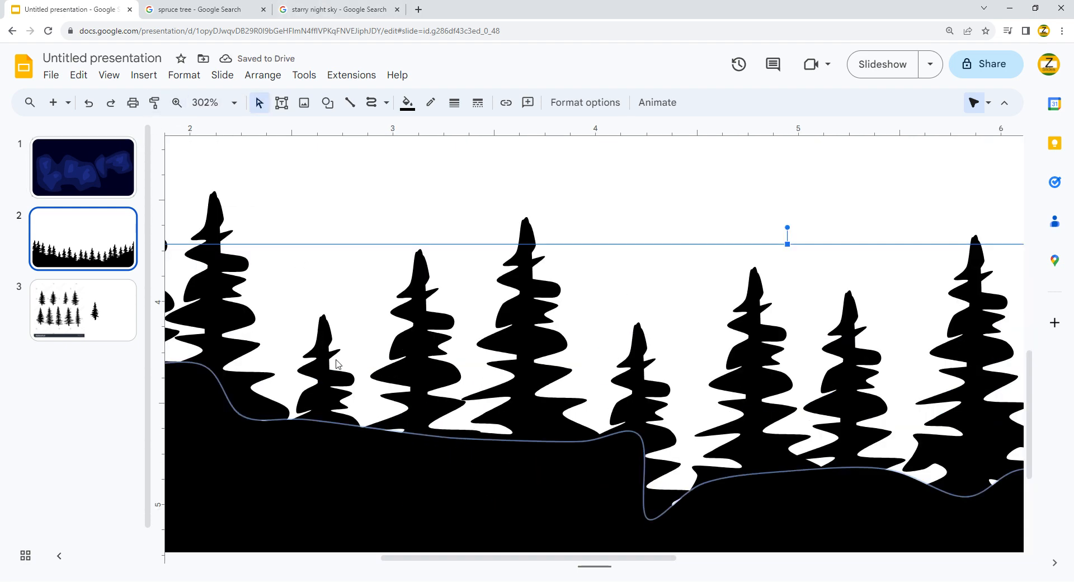
double_click(386, 474)
left_click(421, 435)
double_click(431, 452)
left_click_drag(430, 436, 410, 420)
left_click_drag(242, 416, 256, 401)
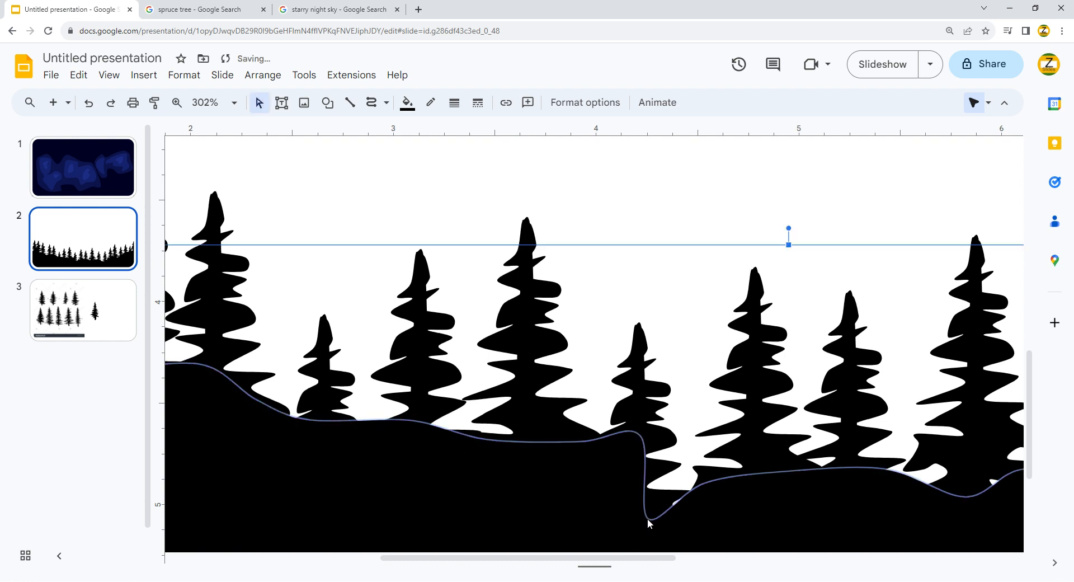
left_click_drag(647, 518, 650, 494)
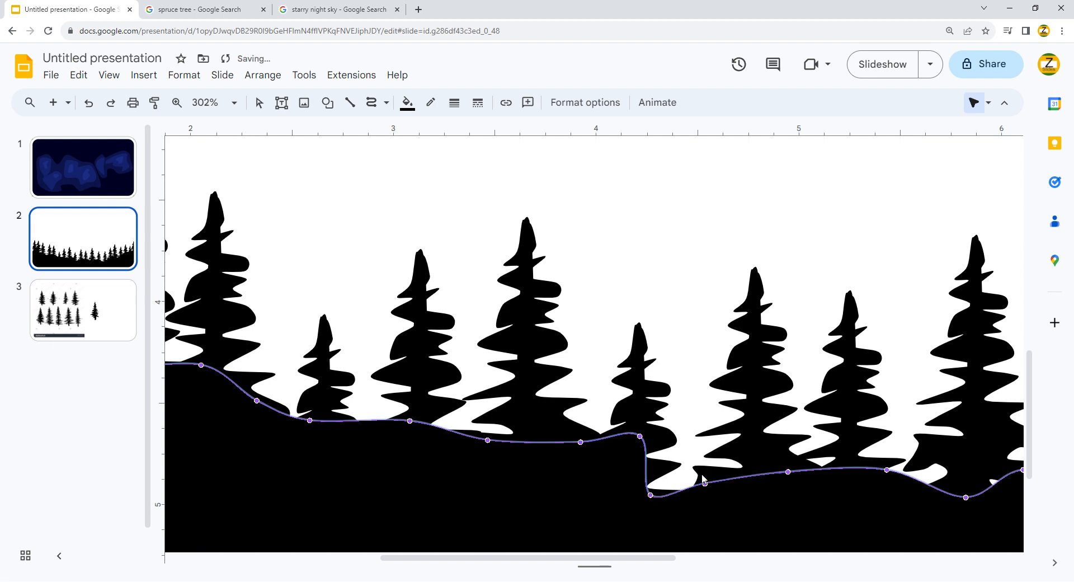
Adjust the curve points of the ground shape's top edge near the 6-inch mark and check the rest of the edge to the right.
scroll(790, 481, "right", 5)
left_click_drag(744, 470, 725, 463)
left_click_drag(830, 479, 756, 461)
scroll(737, 501, "right", 4)
scroll(751, 382, "right", 5)
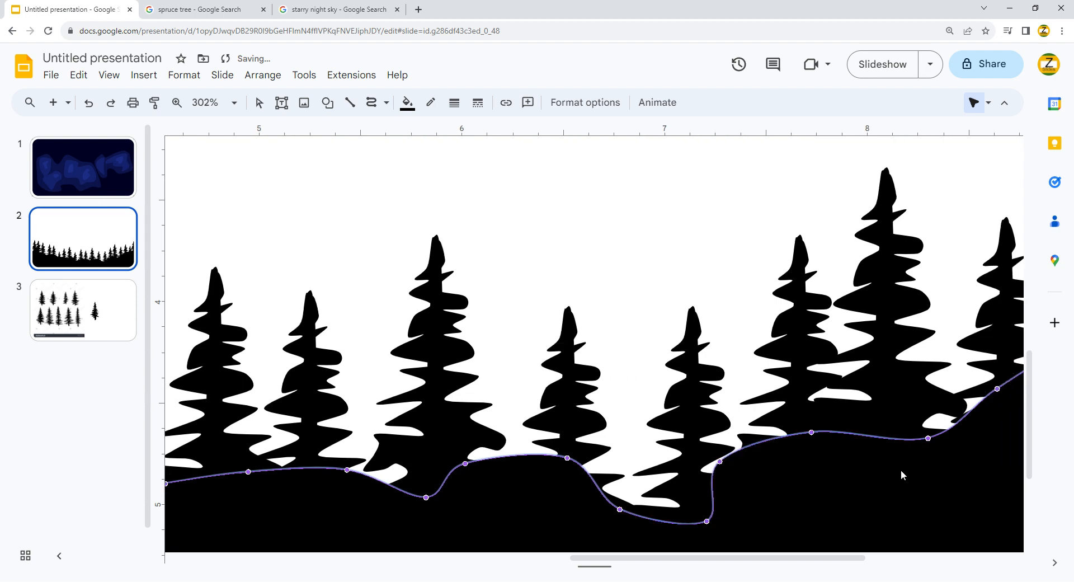
scroll(862, 400, "right", 3)
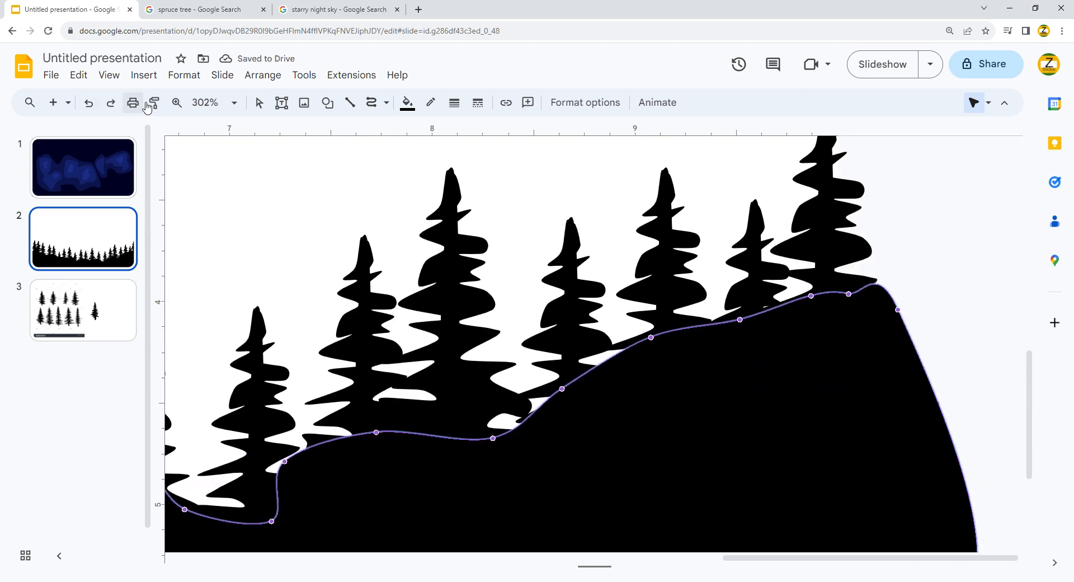
Fit the slide in view, select the whole treeline with its ground shape, and cut it from the second slide.
left_click(223, 102)
left_click(218, 134)
key("Escape")
left_click(195, 279)
left_click(264, 406)
right_click(265, 406)
left_click(254, 393)
key("ctrl+x")
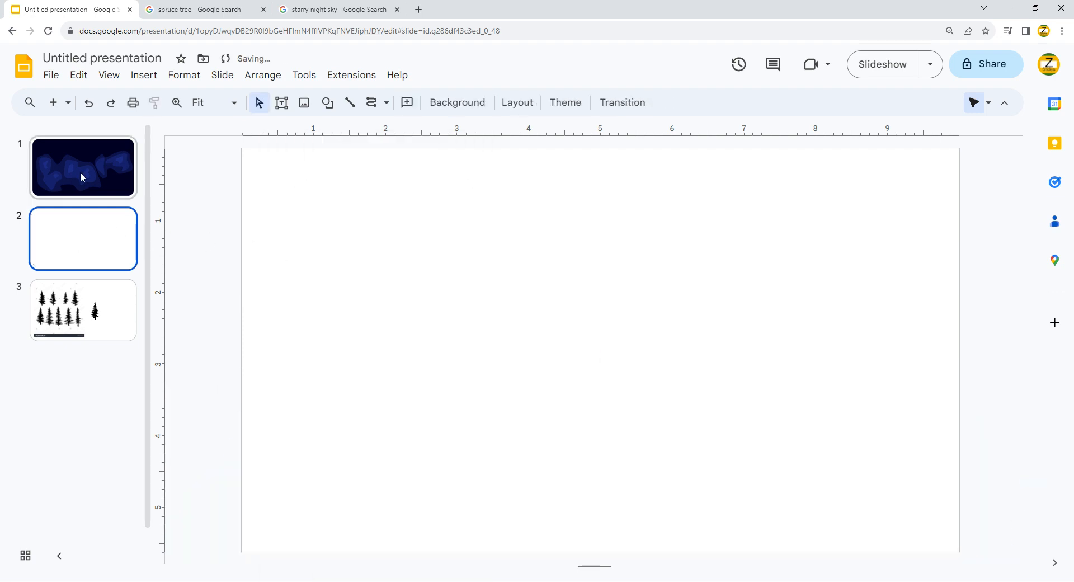
Paste the treeline with its ground shape onto the first slide over the night sky.
left_click(74, 179)
key("ctrl+v")
left_click(247, 243)
scroll(439, 427, "up", 1)
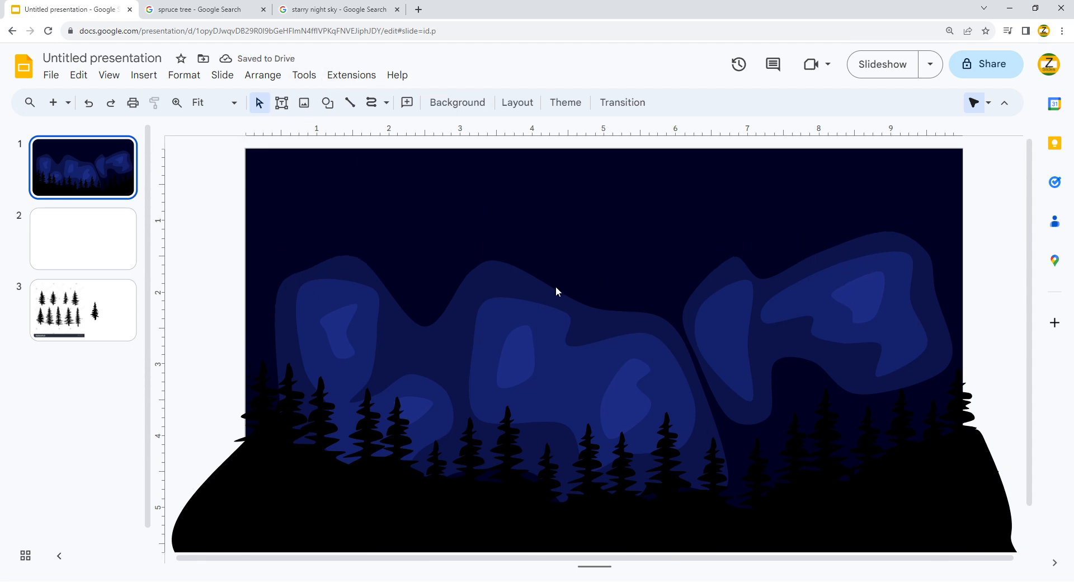
Set the blue sky shapes' fill to the custom colour #3655d8 with an alpha of 39.
left_click(380, 317)
left_click(407, 102)
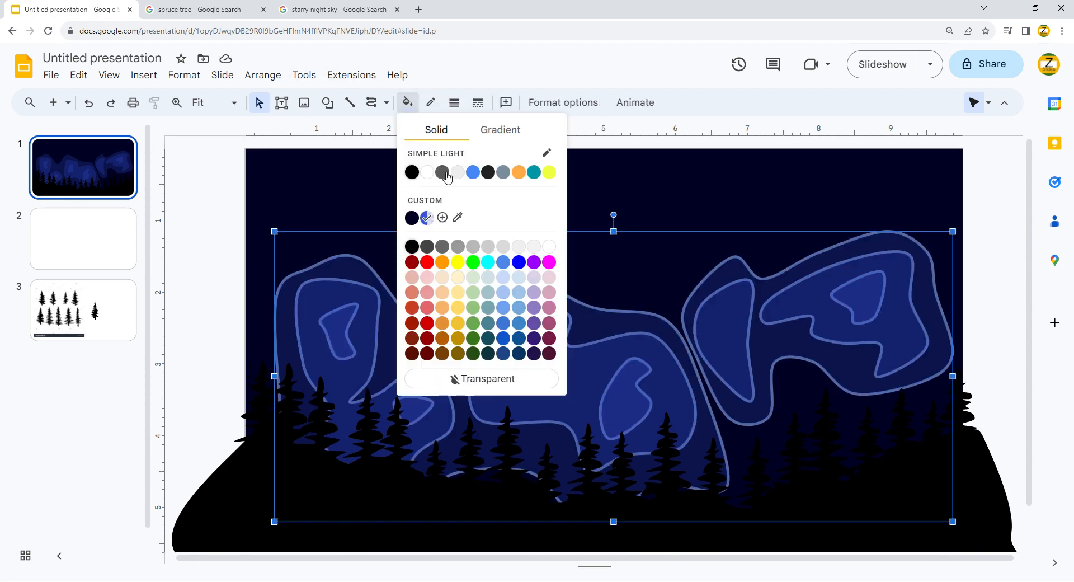
left_click(446, 220)
left_click_drag(545, 333, 571, 333)
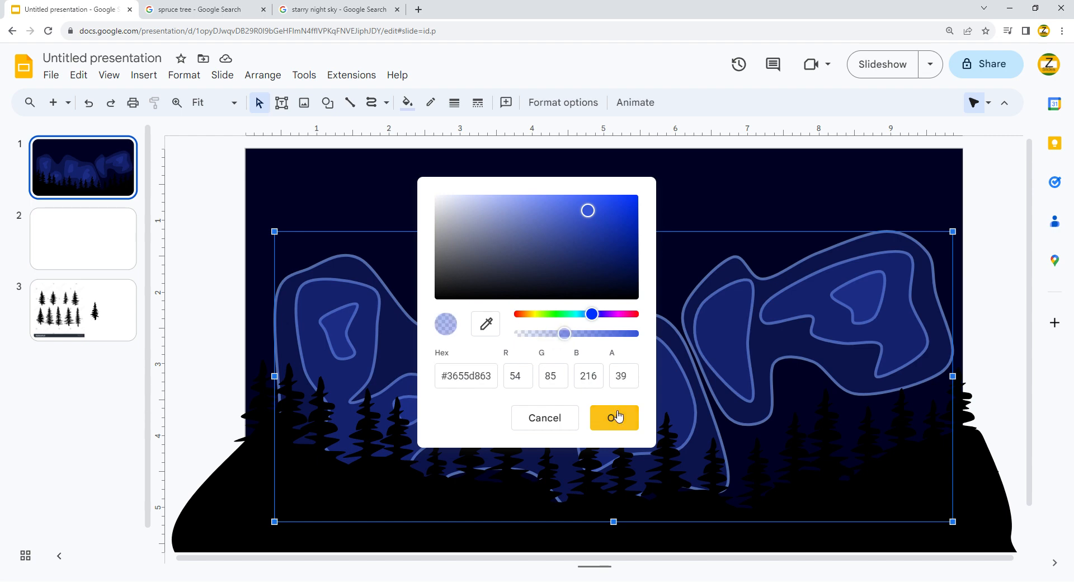
left_click(614, 417)
left_click(480, 195)
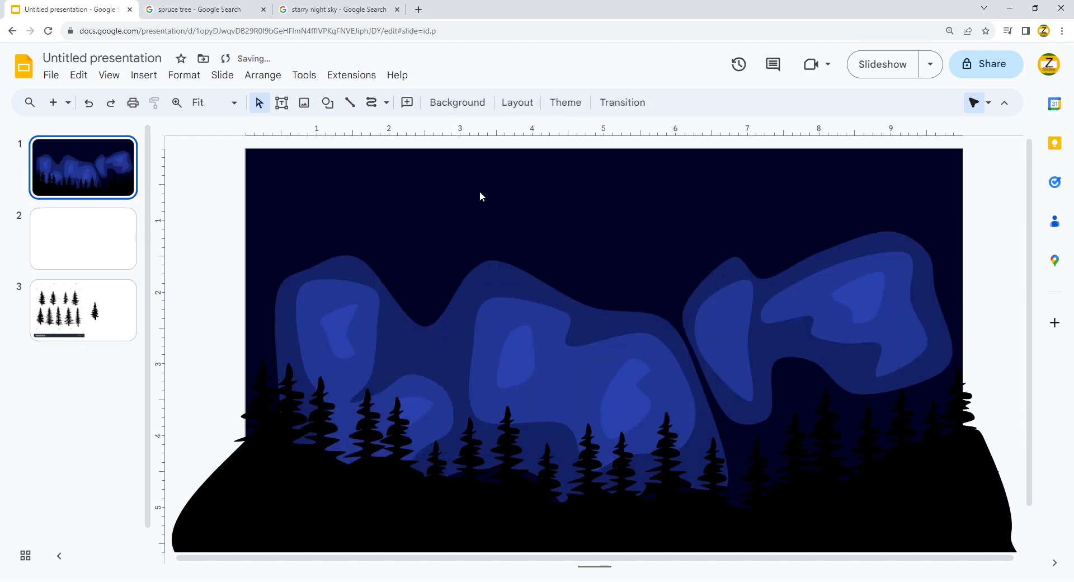
Insert a circle on the blank second slide near the 2.7-inch mark and shrink it to a tiny dot.
left_click(65, 225)
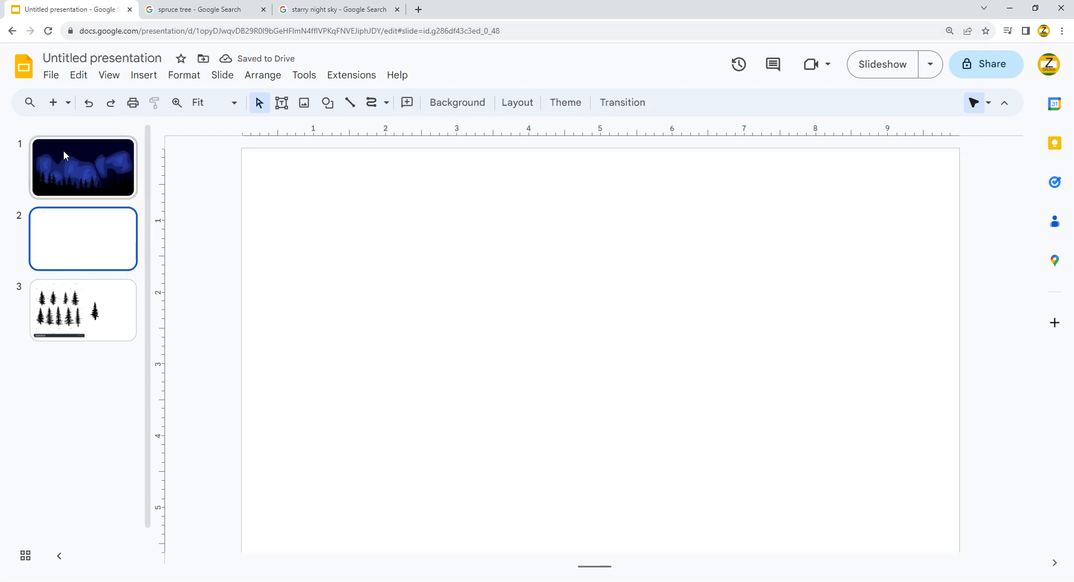
left_click(63, 154)
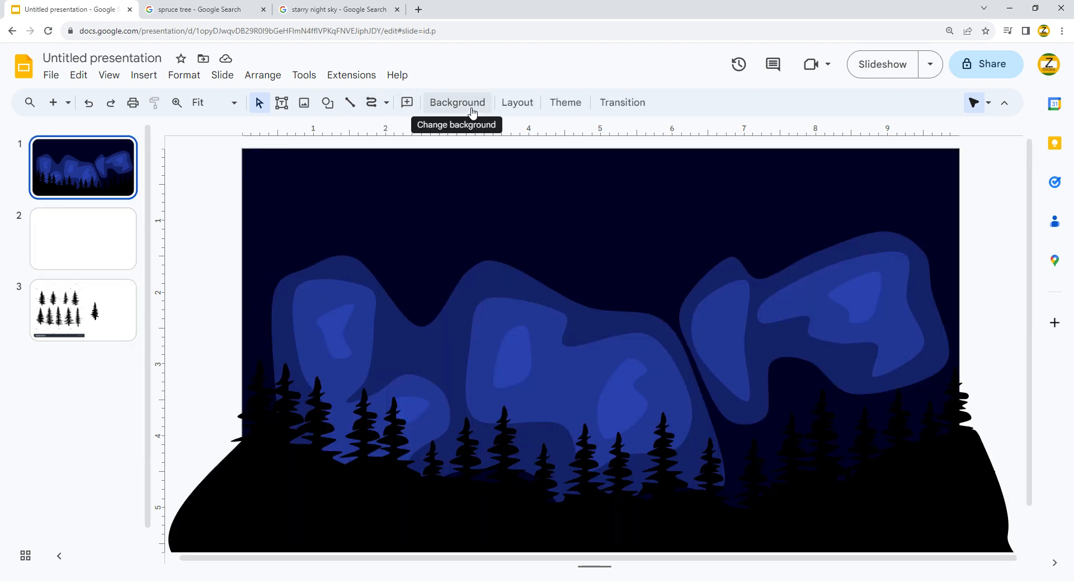
left_click(83, 243)
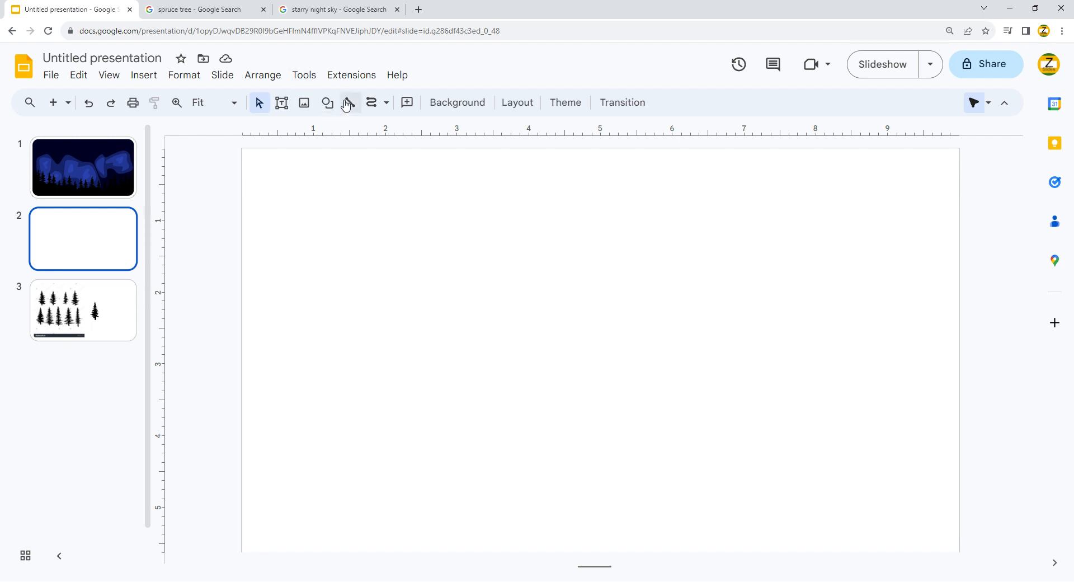
left_click(327, 103)
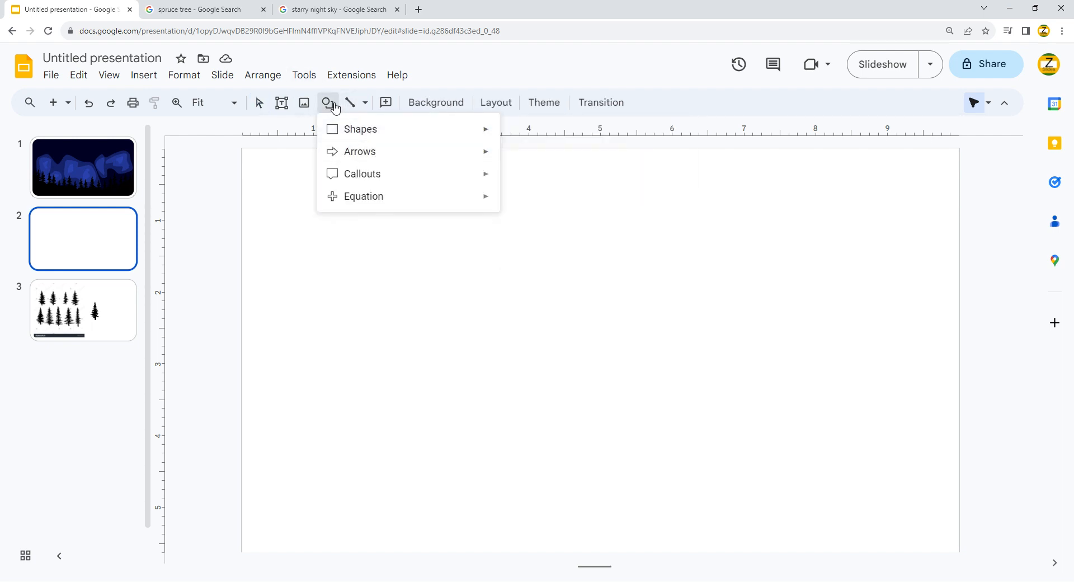
left_click(525, 135)
mouse_move(482, 137)
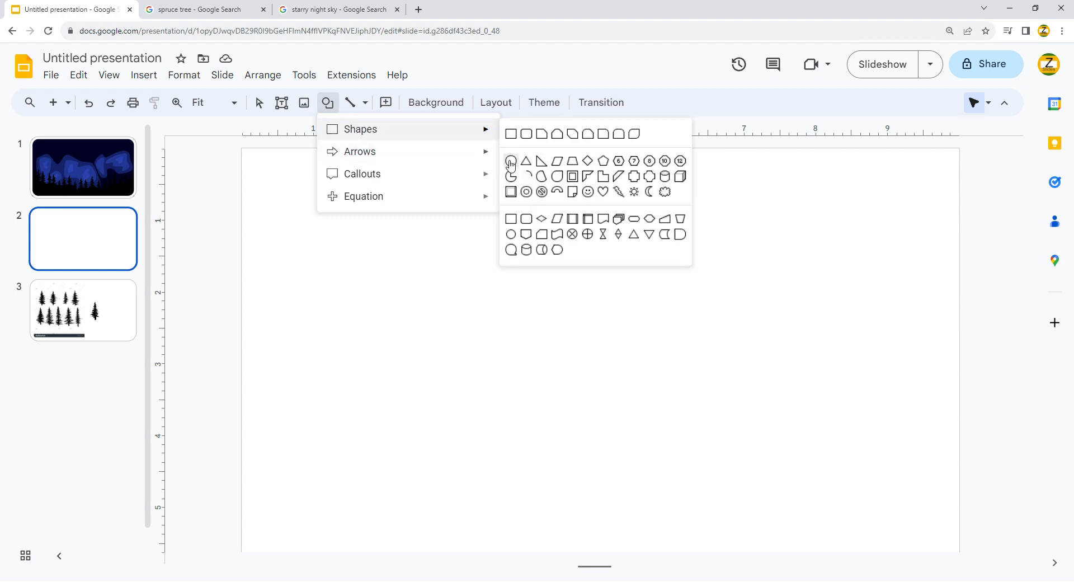
left_click(510, 162)
left_click(430, 274)
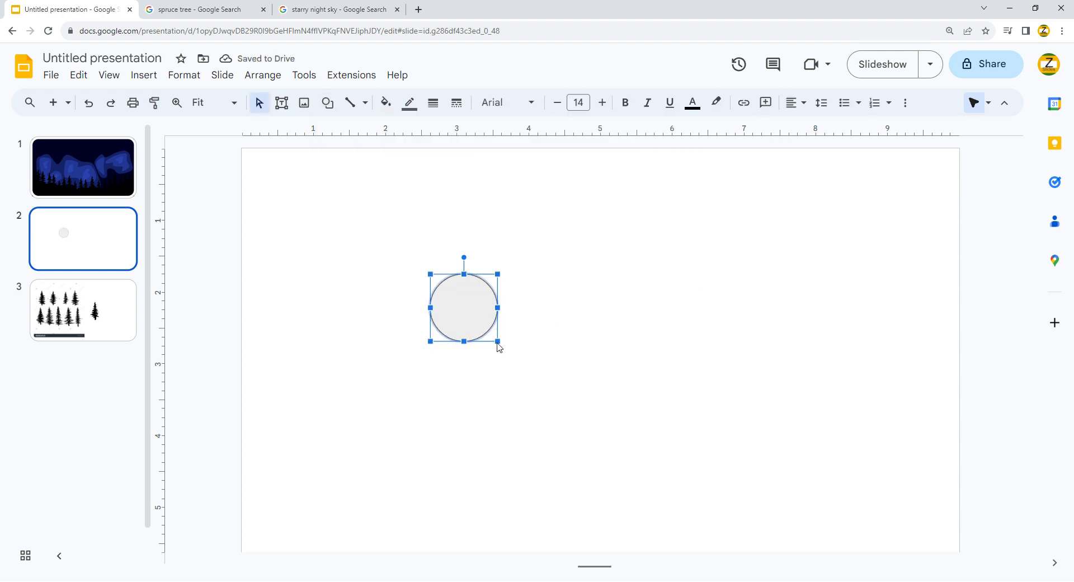
left_click_drag(496, 342, 439, 287)
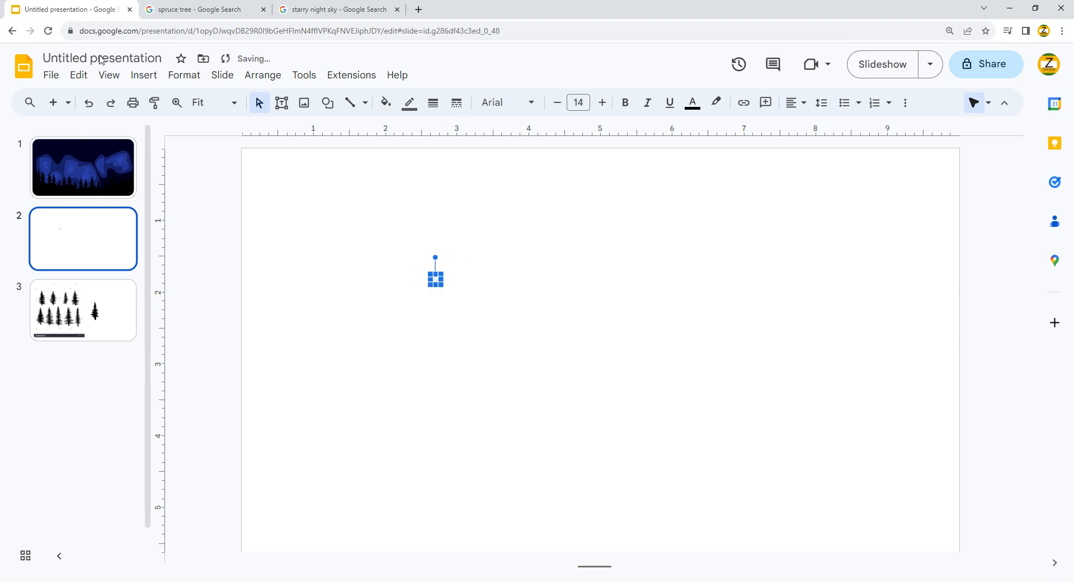
Set the second slide's background colour to black.
left_click(447, 196)
left_click(444, 106)
left_click(627, 272)
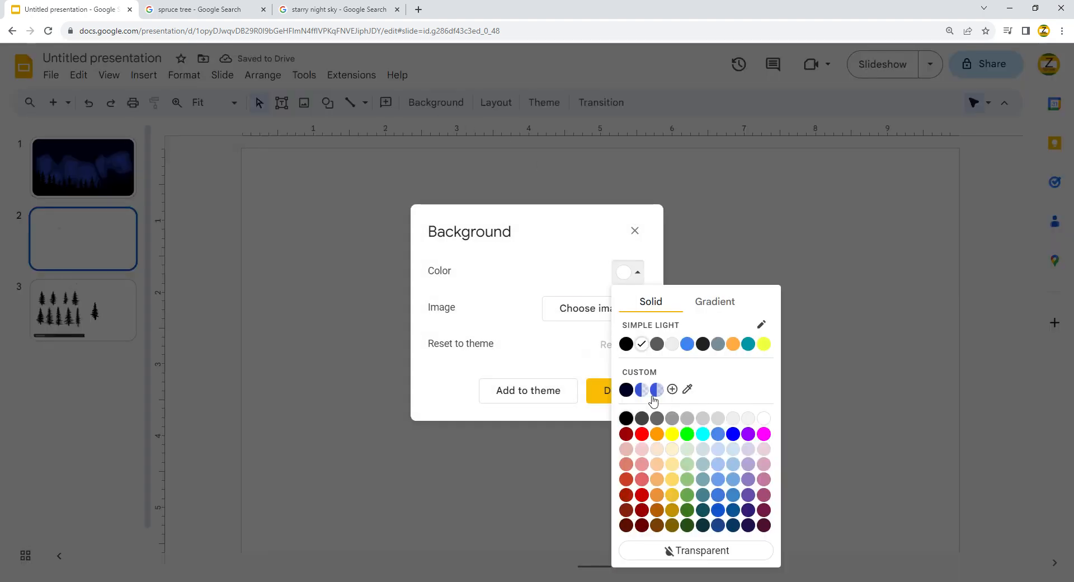
left_click(622, 418)
left_click(616, 390)
Make the tiny circle's outline transparent and fill it with white.
left_click(435, 279)
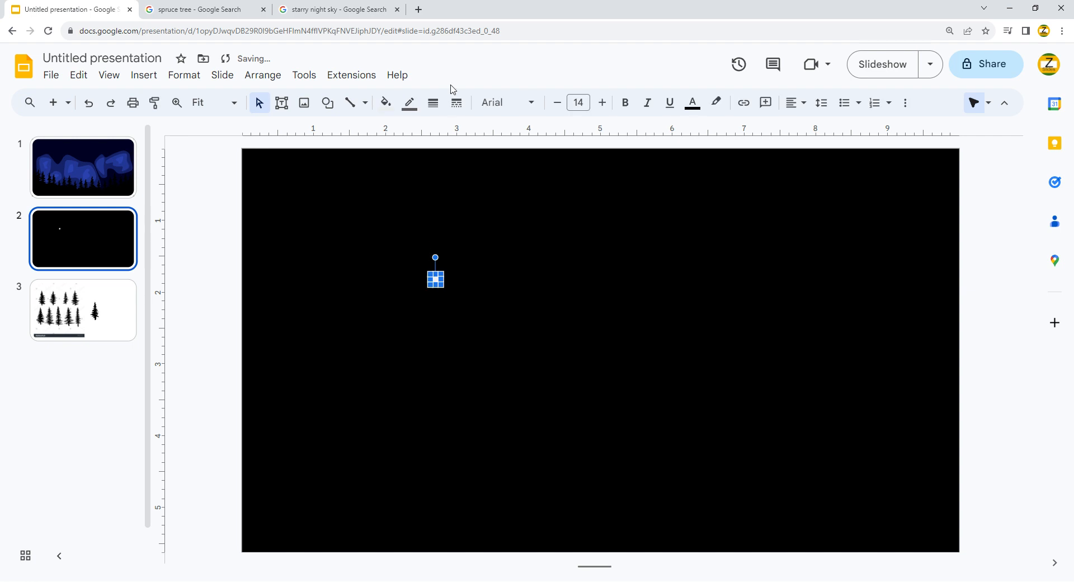
left_click(433, 102)
left_click(409, 103)
left_click(450, 351)
left_click(385, 102)
left_click(512, 246)
left_click(440, 294)
left_click(439, 283)
Duplicate the white dot repeatedly and place the copies in separate areas of the slide.
left_click_drag(394, 231, 451, 280)
key("ctrl+d")
left_click_drag(408, 312, 558, 420)
left_click_drag(505, 347, 650, 273)
left_click_drag(703, 319, 517, 519)
left_click_drag(585, 428, 347, 409)
left_click(531, 413)
left_click_drag(393, 455, 634, 371)
left_click_drag(640, 272, 507, 358)
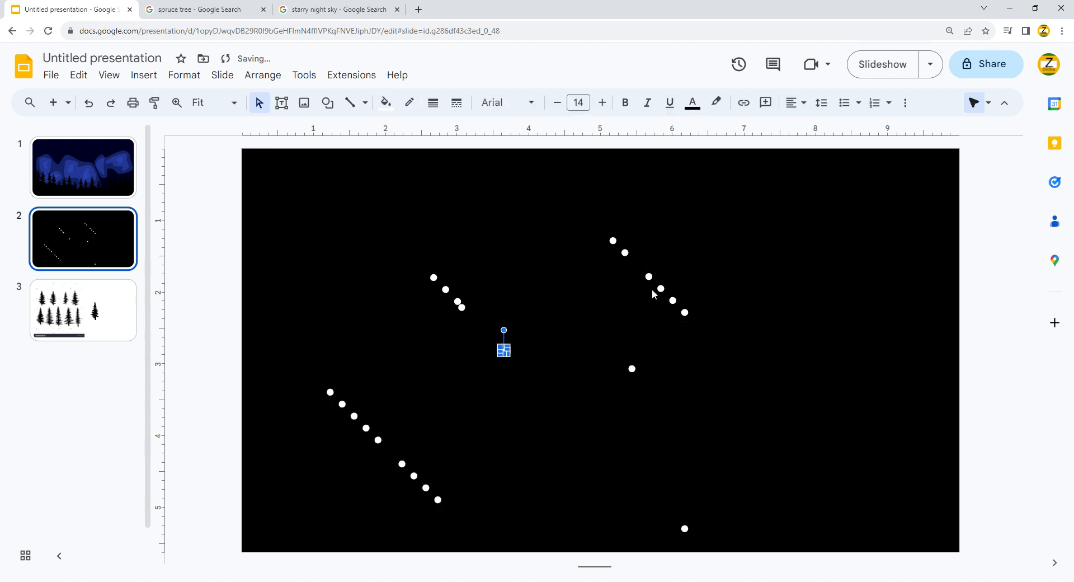
Pull individual dots out of the diagonal rows and scatter them over the left half and centre of the slide.
left_click_drag(646, 281, 456, 189)
left_click_drag(626, 253, 550, 325)
left_click_drag(464, 308, 365, 330)
left_click_drag(378, 437, 276, 404)
left_click_drag(358, 423, 335, 211)
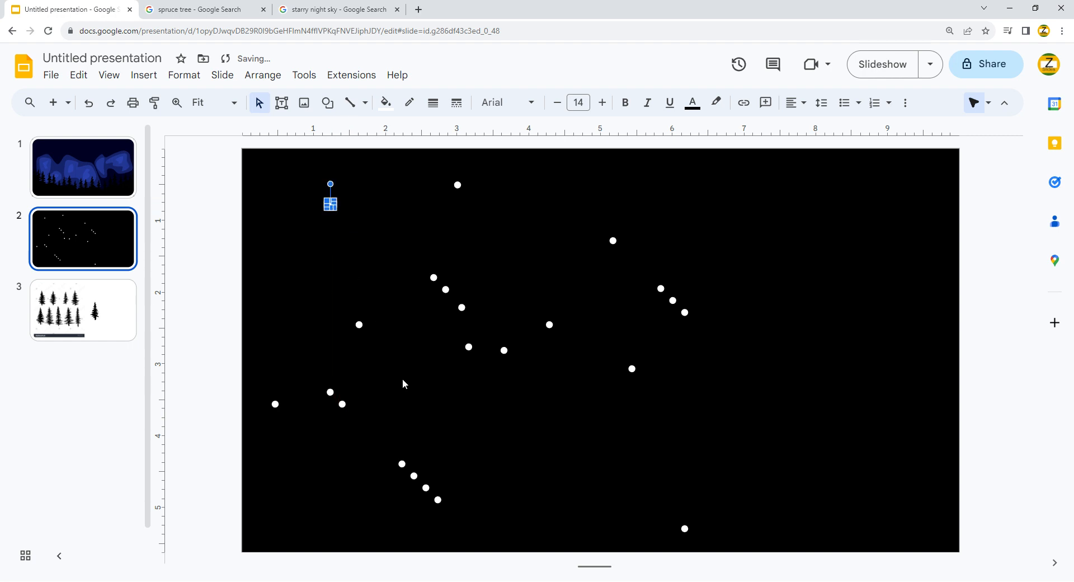
left_click_drag(338, 405, 415, 401)
left_click_drag(390, 458, 405, 475)
left_click(419, 479)
left_click(419, 399, "shift")
left_click(451, 475)
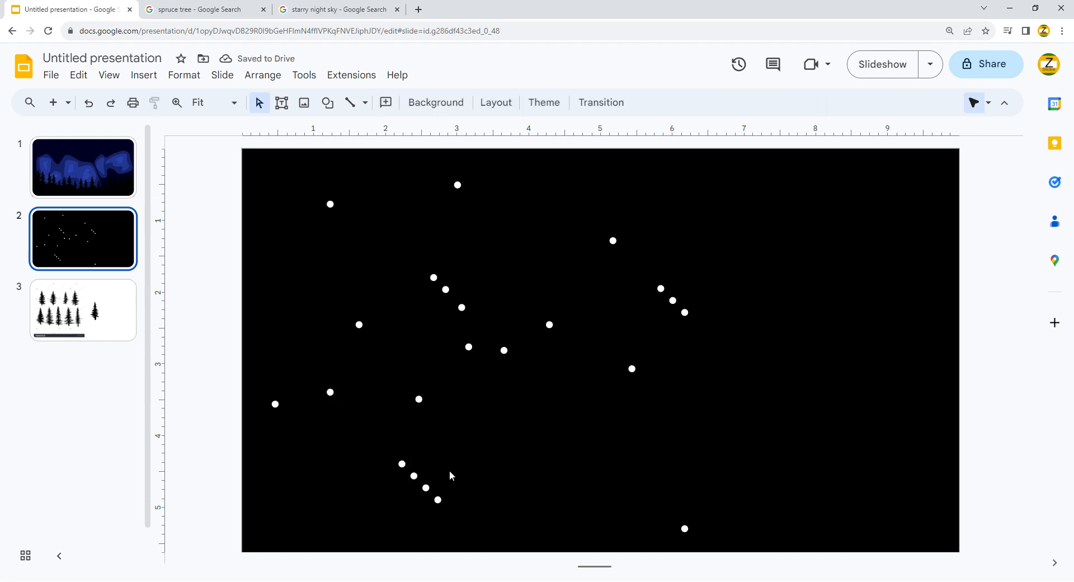
Scatter three dots from the lower diagonal row towards the slide's centre and lower-left edge, undoing the accidental stretch of one dot.
left_click(426, 487)
left_click_drag(426, 487, 545, 411)
left_click(439, 500)
left_click(438, 499)
left_click_drag(434, 500, 350, 500)
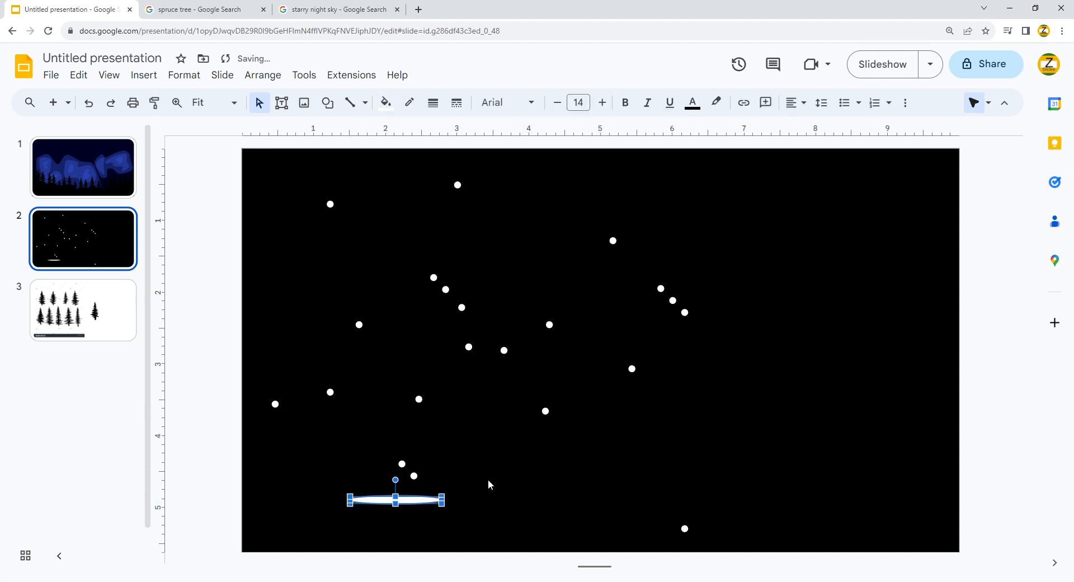
key("ctrl+z")
left_click_drag(438, 500, 245, 475)
left_click(355, 489)
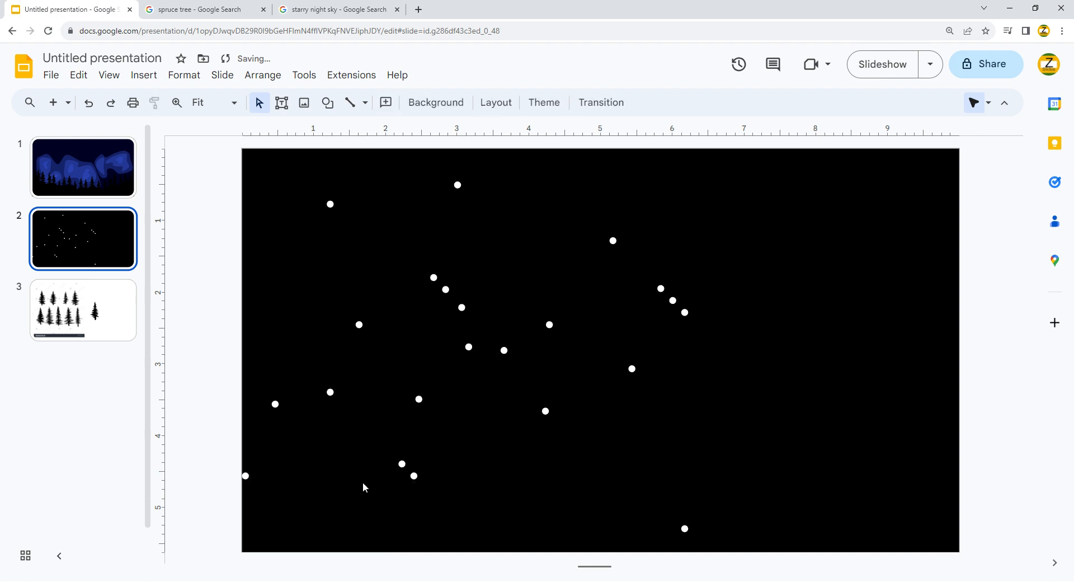
left_click_drag(423, 483, 298, 489)
Move the dot just past the 3-inch mark up to about 3.8 inches across and 1.3 inches down.
left_click(497, 331)
left_click(462, 307)
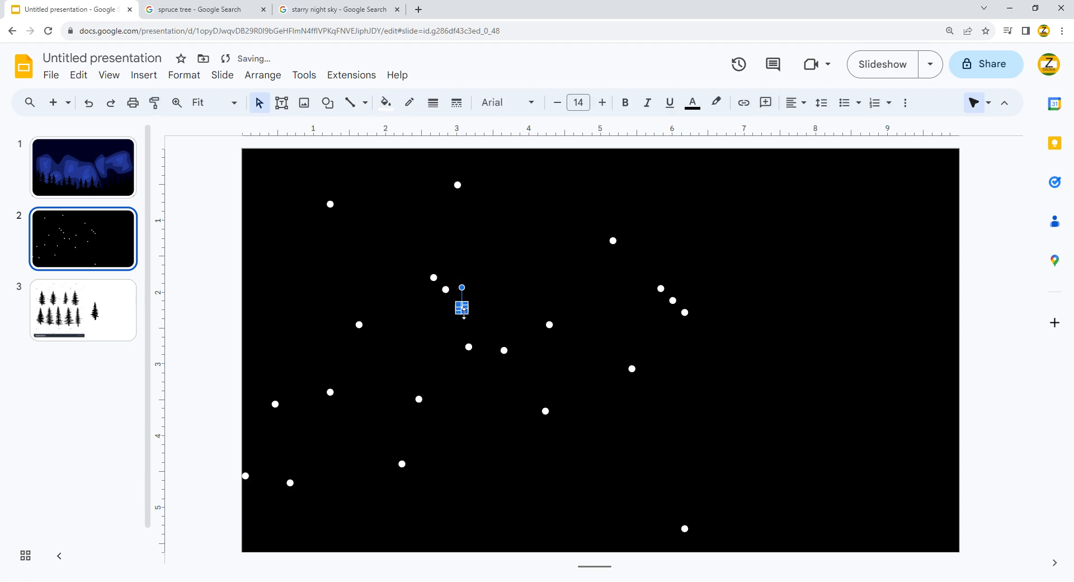
left_click(455, 311)
left_click_drag(461, 305, 511, 243)
Duplicate the dots in the lower-left part of the slide, flip the copies horizontally, and move them to the upper-right area.
left_click_drag(244, 314, 473, 489)
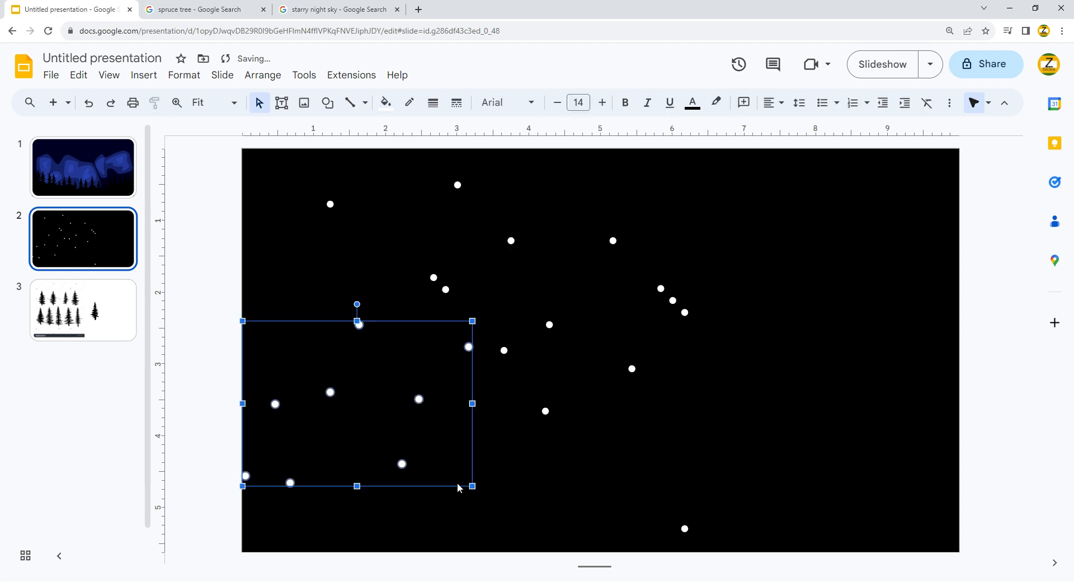
key("ctrl+d")
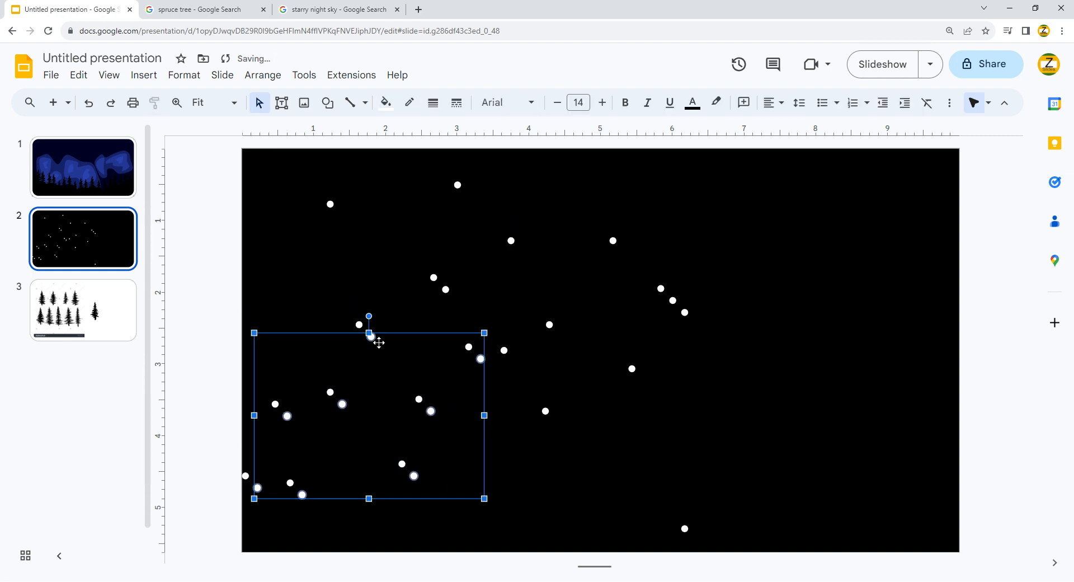
right_click(373, 337)
mouse_move(437, 304)
left_click(640, 343)
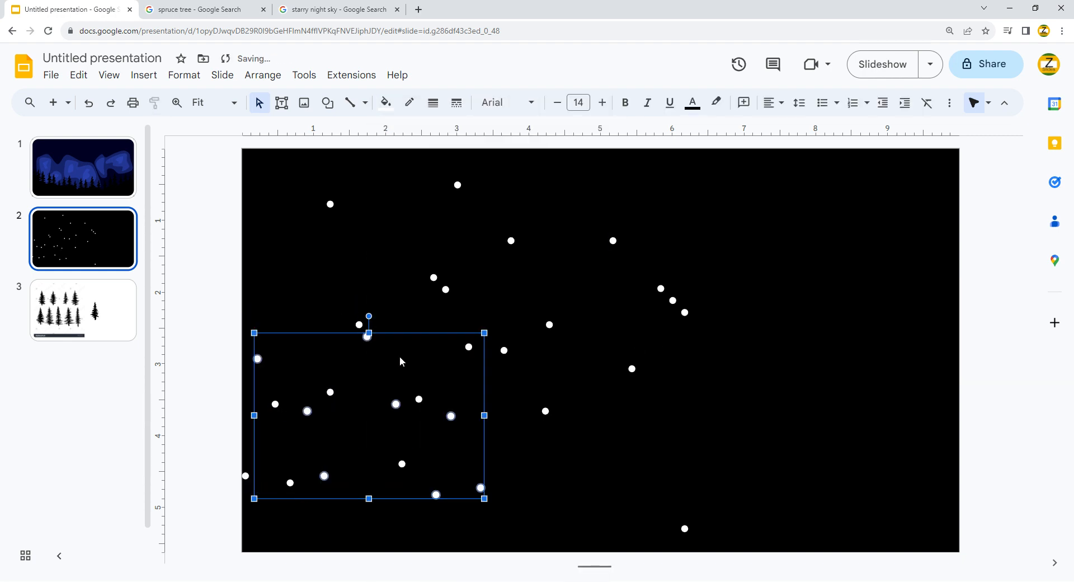
left_click_drag(367, 341, 835, 181)
left_click(933, 300)
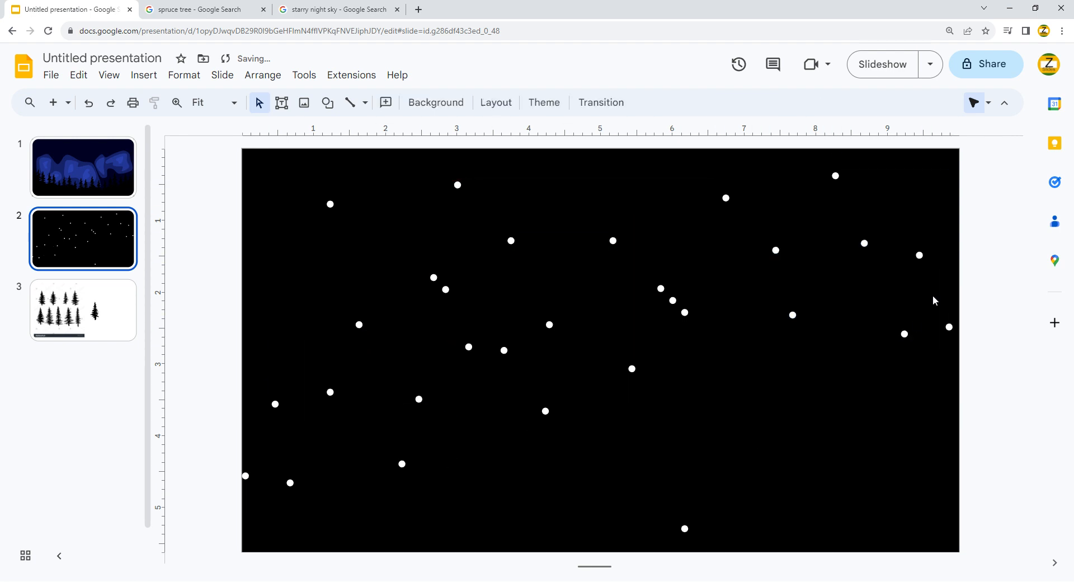
Shift two dots in the upper-right area inward and duplicate the one near the 8.4-inch mark seven times.
left_click_drag(958, 331, 890, 293)
left_click_drag(866, 241, 846, 246)
key("ctrl+d")
key("ctrl+d")
key("ctrl+d")
key("ctrl+d")
key("ctrl+d")
key("ctrl+d")
key("ctrl+d")
Spread the diagonal row of duplicated dots over the right part of the slide between the 7 and 9.5 inch marks.
left_click(865, 358)
left_click_drag(893, 295, 845, 404)
left_click(906, 310)
left_click_drag(906, 311, 805, 383)
left_click(916, 319)
left_click_drag(916, 319, 738, 386)
left_click_drag(869, 272, 745, 308)
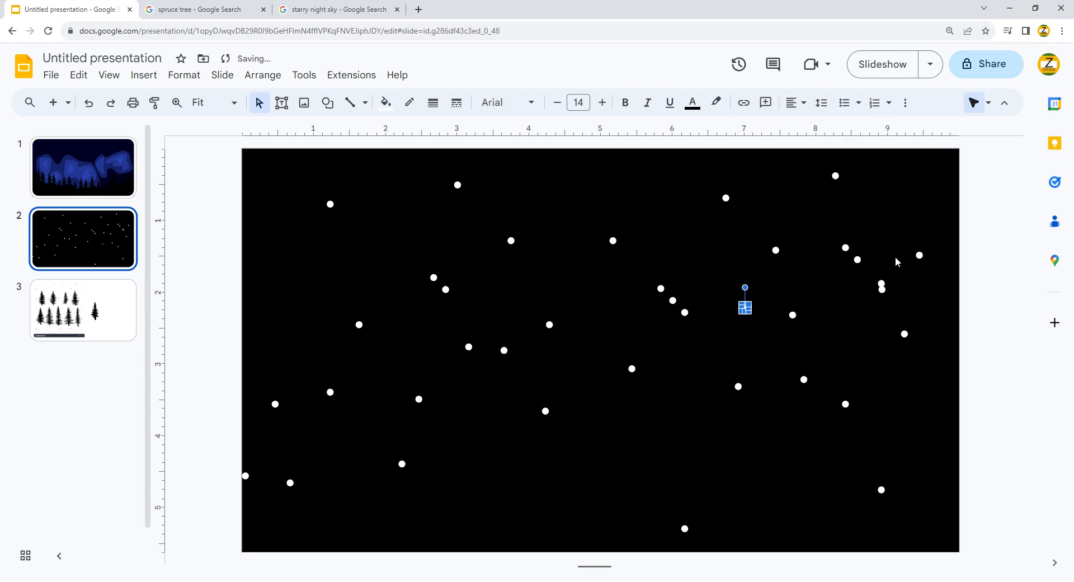
left_click_drag(881, 284, 908, 198)
Duplicate the dots between the 1 and 3.5 inch marks, flip the copies vertically, and spread them over the slide's lower centre.
left_click_drag(496, 205, 309, 489)
key("ctrl+d")
right_click(460, 309)
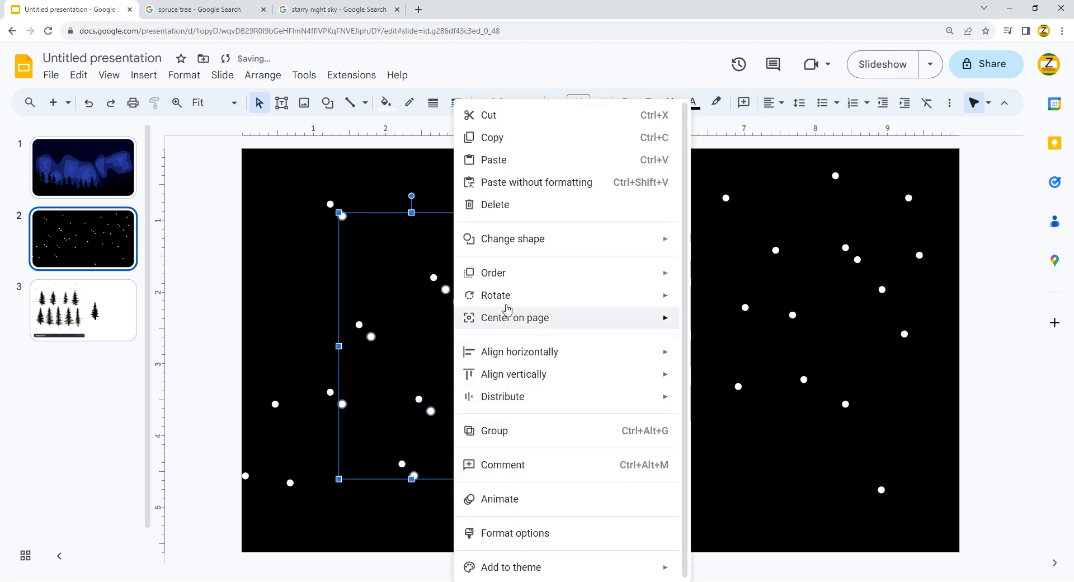
mouse_move(531, 295)
left_click(742, 368)
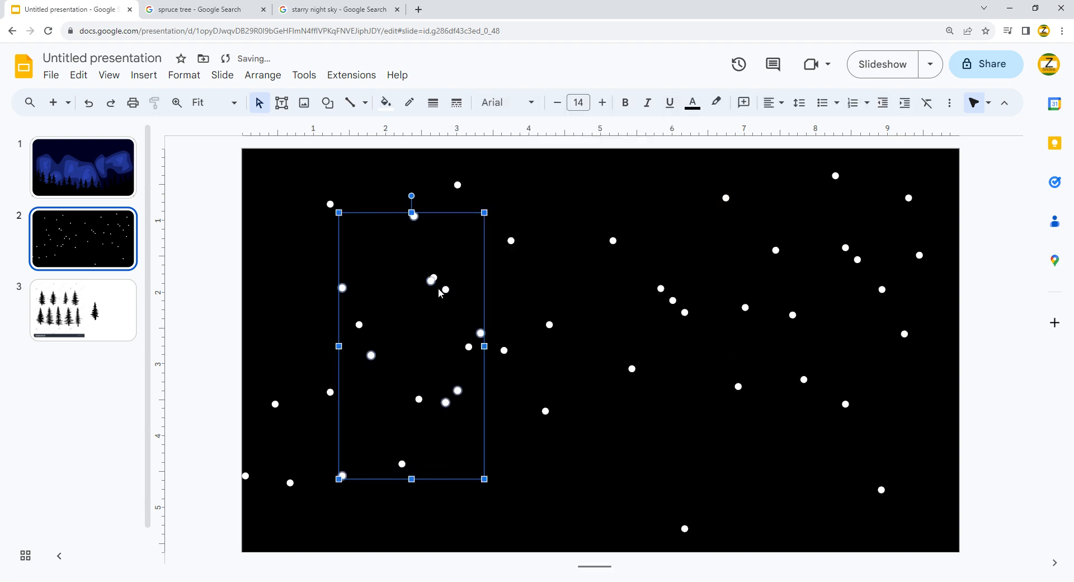
left_click_drag(435, 286, 611, 371)
left_click(552, 437)
left_click_drag(548, 441, 519, 497)
left_click_drag(529, 376, 591, 419)
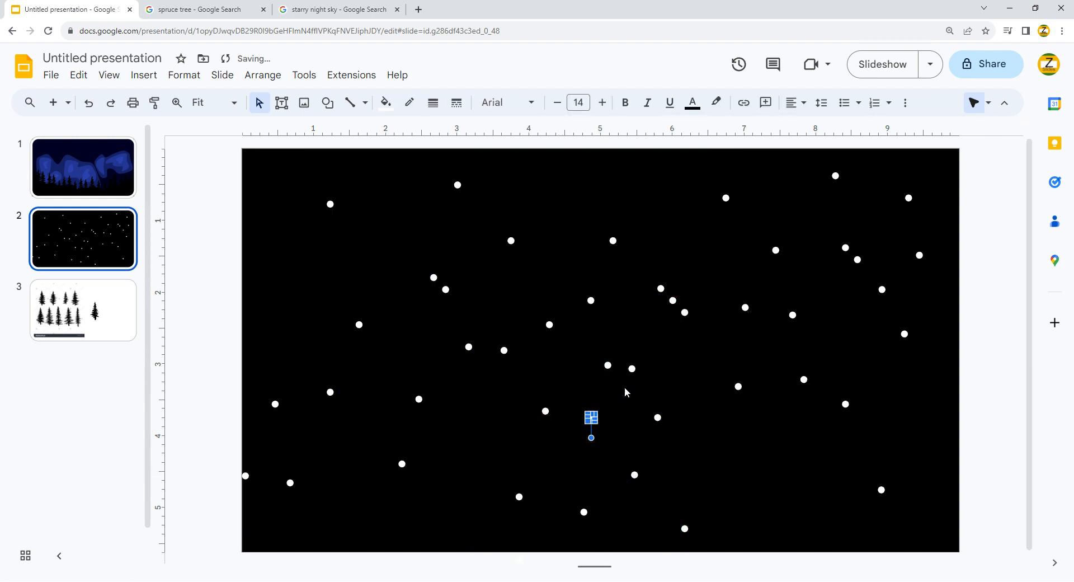
Move the middle dot of the row near the 6-inch mark up towards the slide's top edge and duplicate it three times.
left_click_drag(678, 307, 652, 198)
key("ctrl+d")
key("ctrl+d")
key("ctrl+d")
Spread the new copies around the slide's upper centre between the 4.5 and 6.7 inch marks.
left_click(693, 232)
left_click(671, 217)
left_click(672, 221)
left_click(672, 218)
left_click_drag(674, 220, 674, 264)
key("ctrl+z")
left_click(696, 259)
left_click_drag(671, 216, 720, 275)
left_click_drag(666, 212, 579, 193)
Copy the dot near the 5.2-inch mark and place the copies in the slide's upper-left corner.
left_click(618, 237)
left_click(615, 241)
left_click_drag(615, 243, 279, 188)
left_click(624, 256)
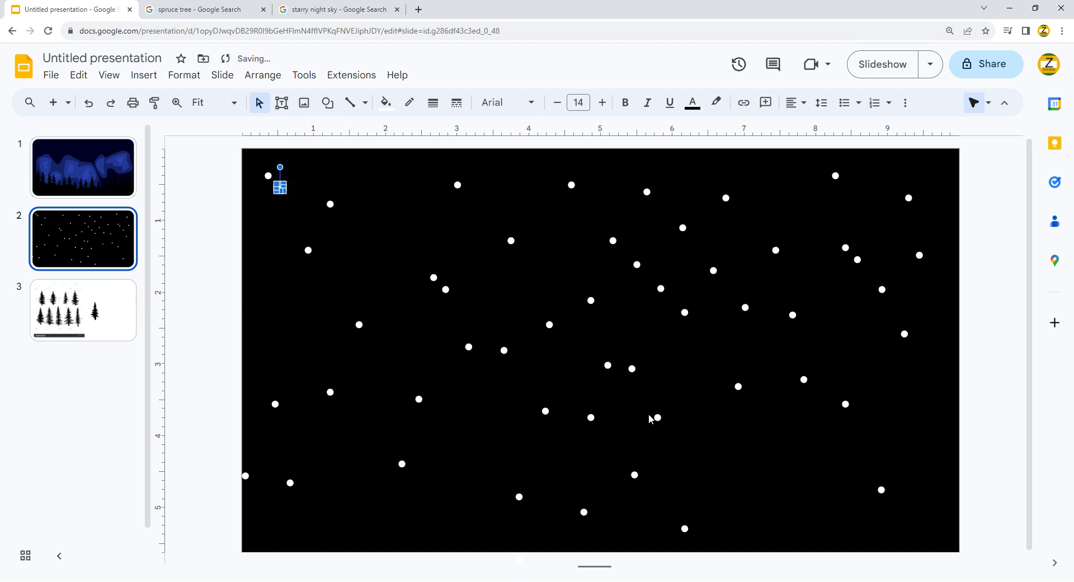